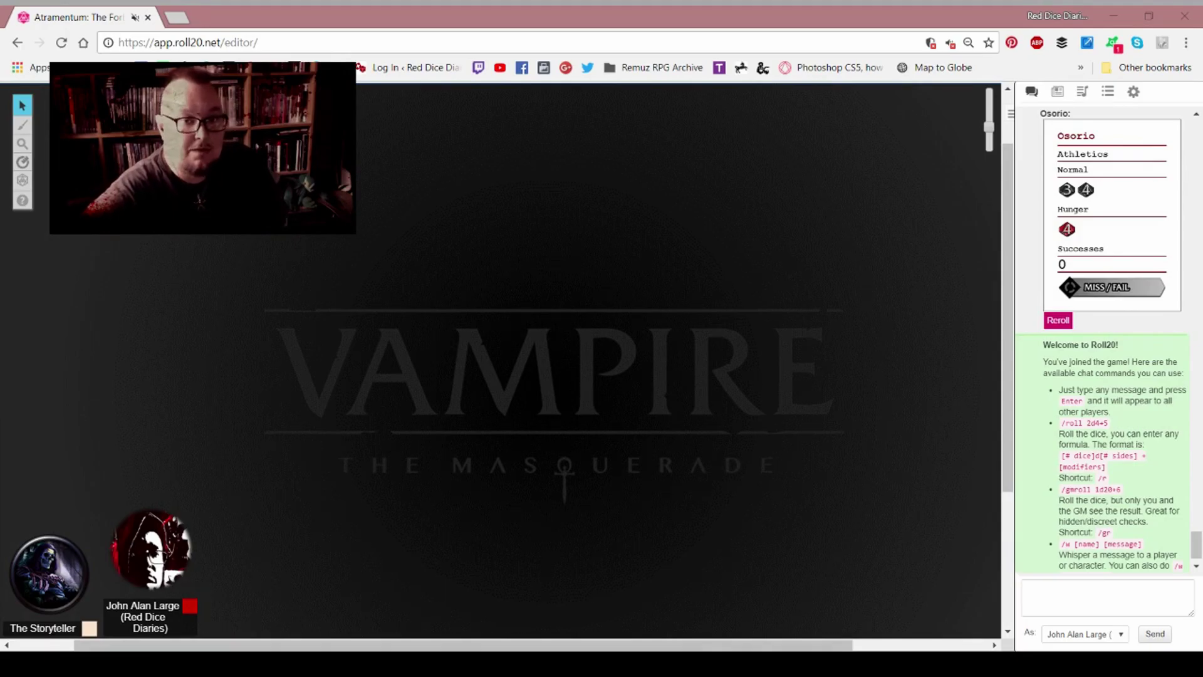
click(430, 550)
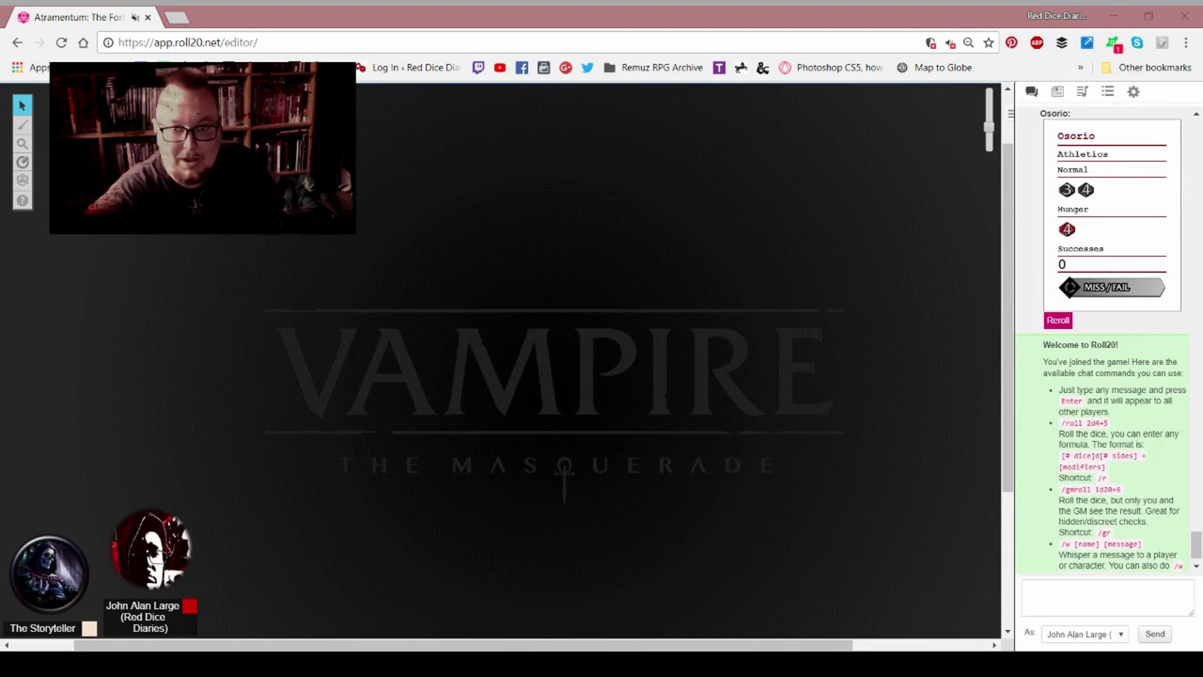
click(312, 571)
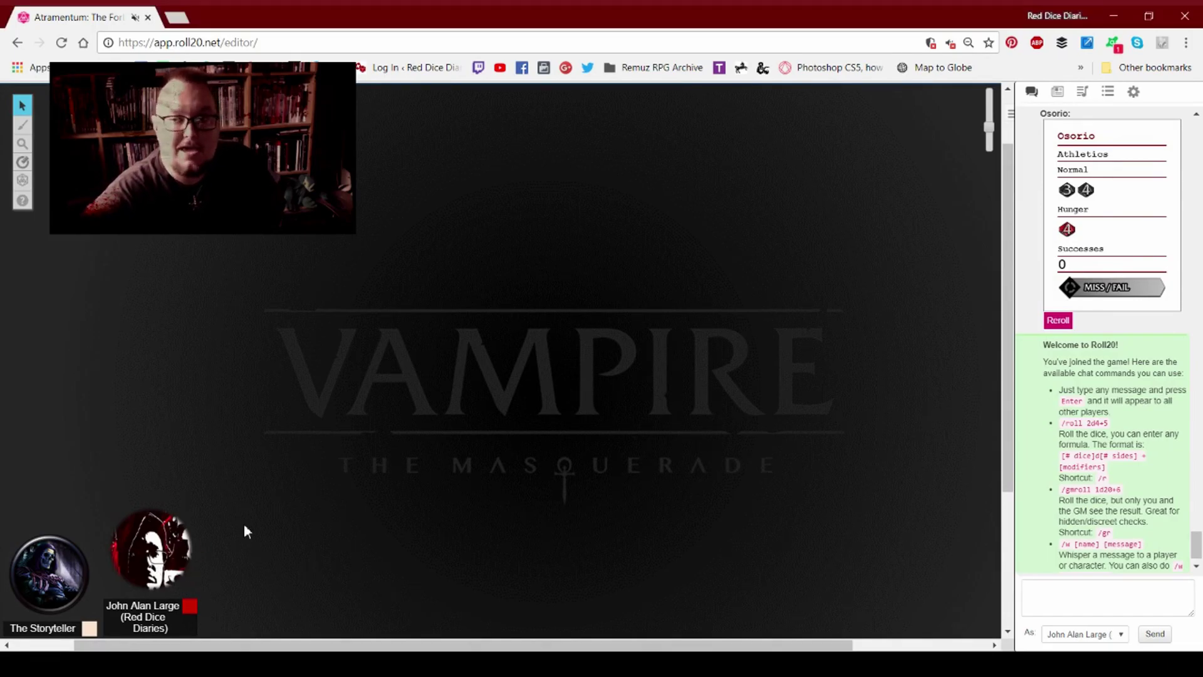
Step: Open the character sheet of the journal's entry under Main Characters and make its window taller
click(1059, 93)
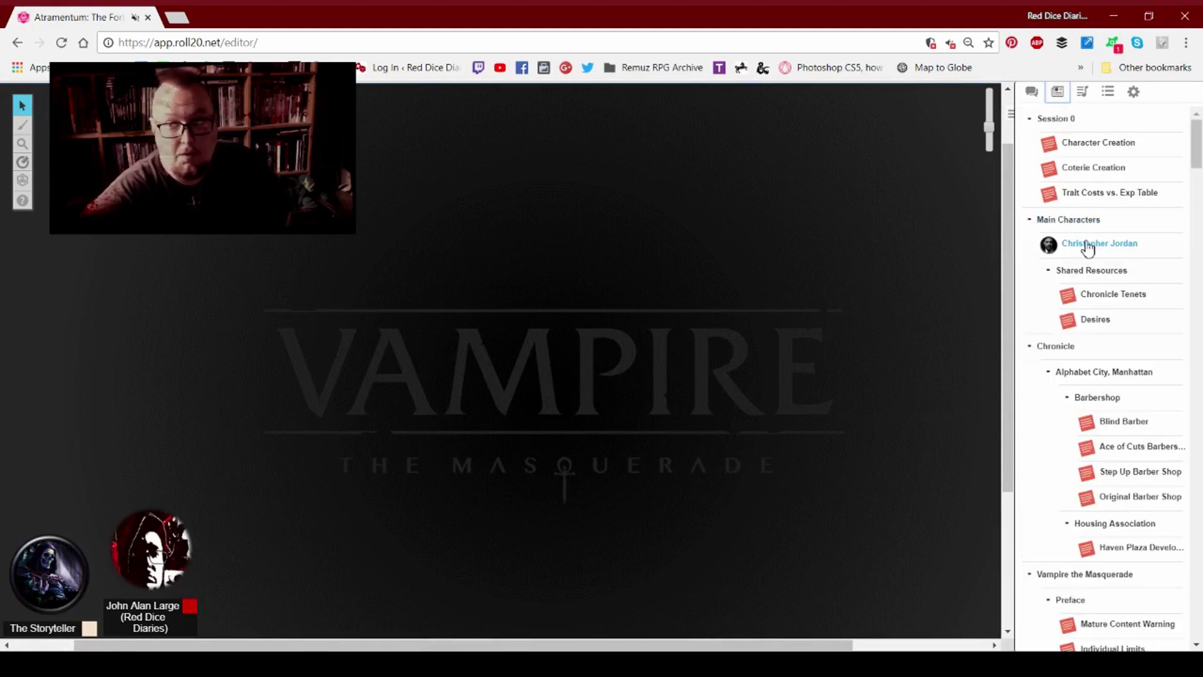
click(1109, 250)
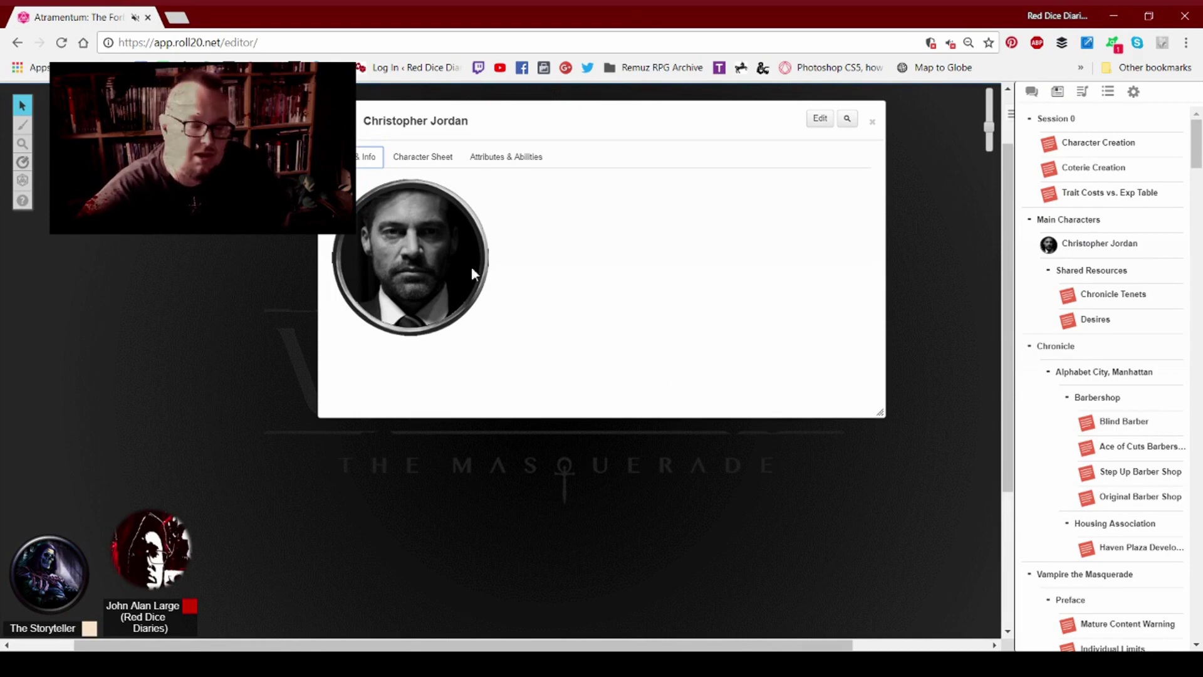
click(415, 160)
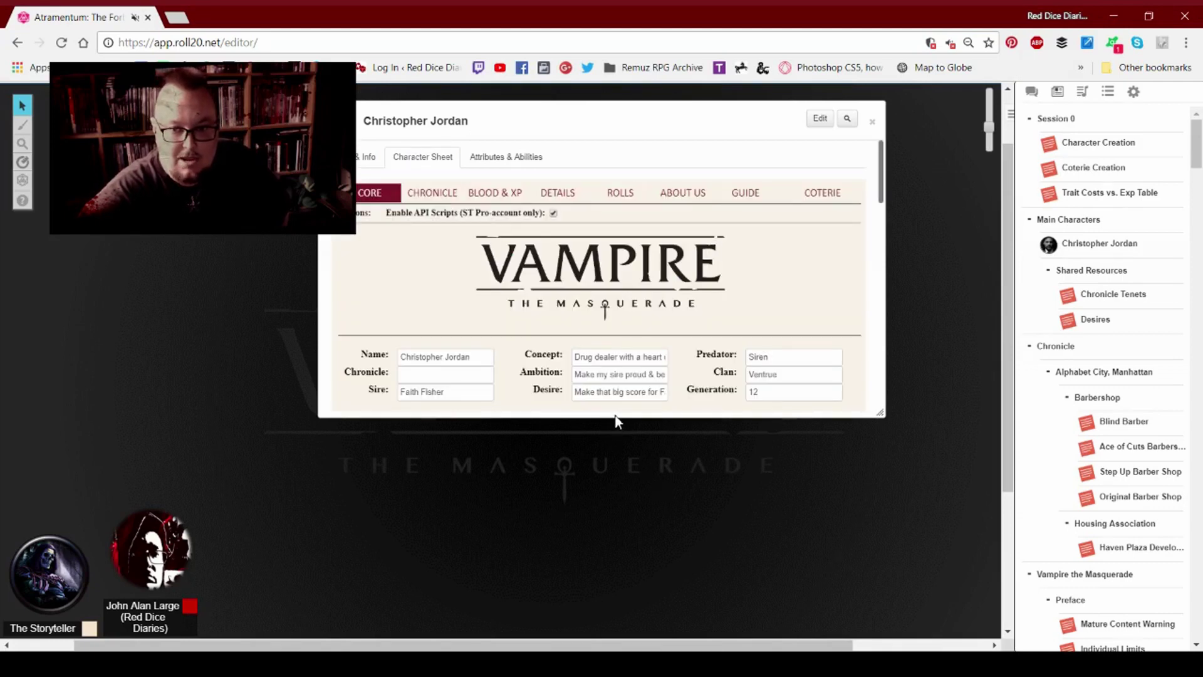
drag(616, 419, 603, 638)
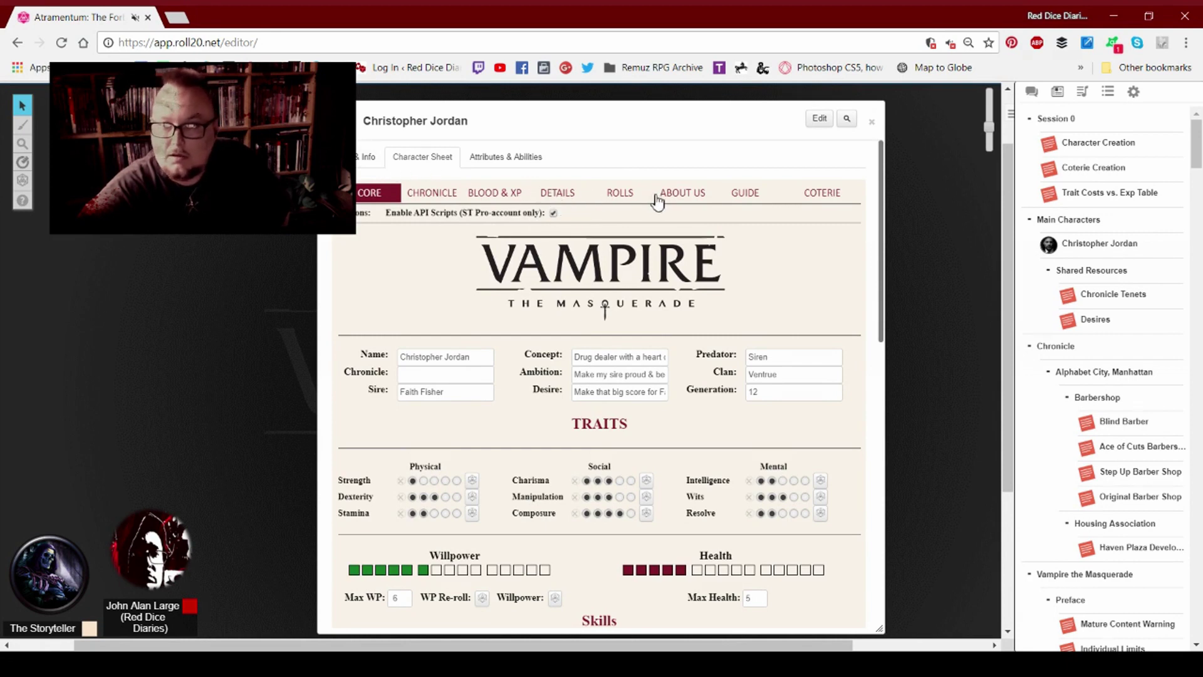
Step: View the sheet's About Us credits and return to the Core page
click(678, 199)
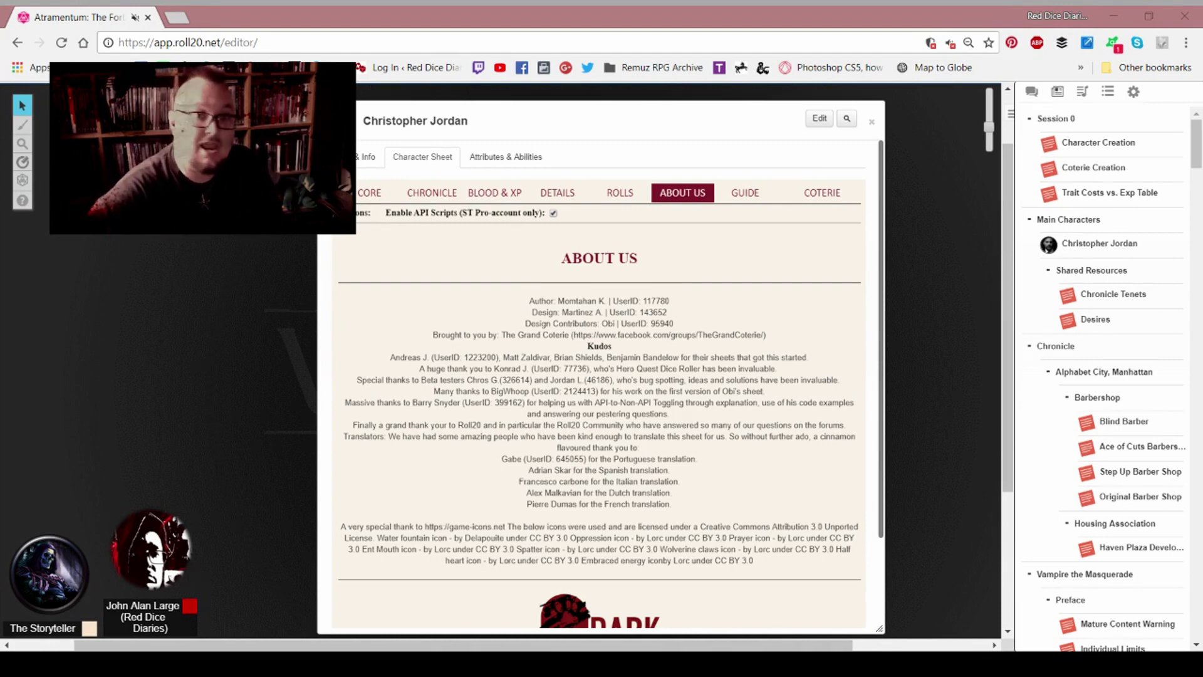
click(748, 152)
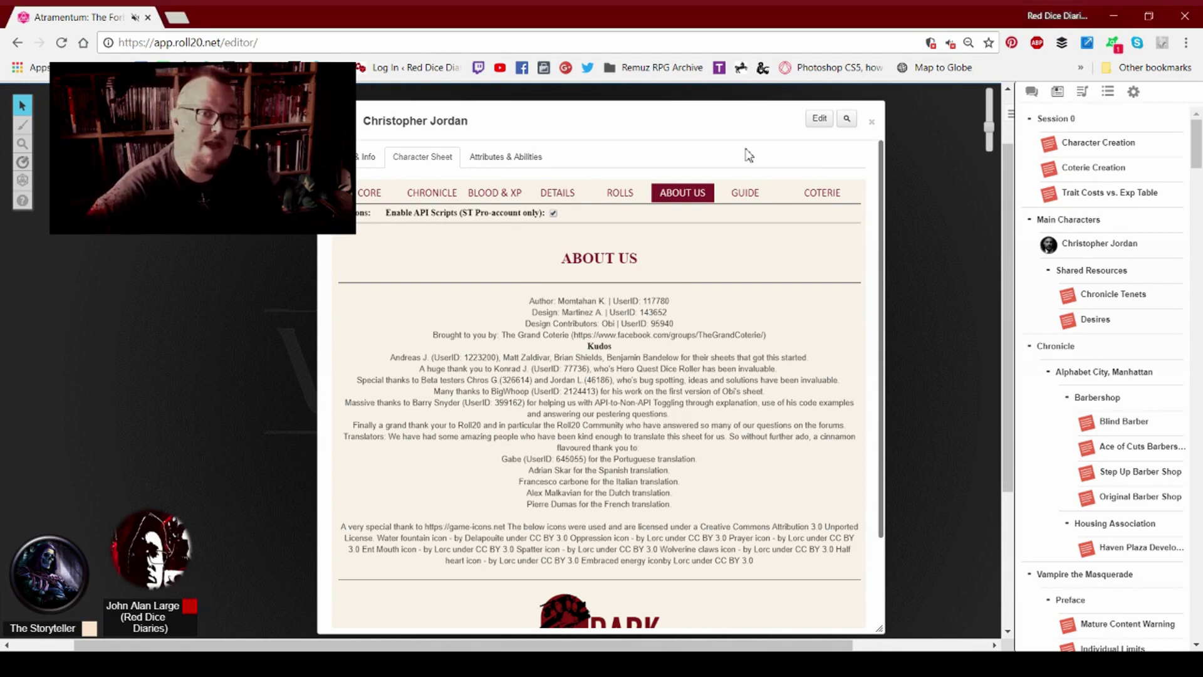
click(370, 193)
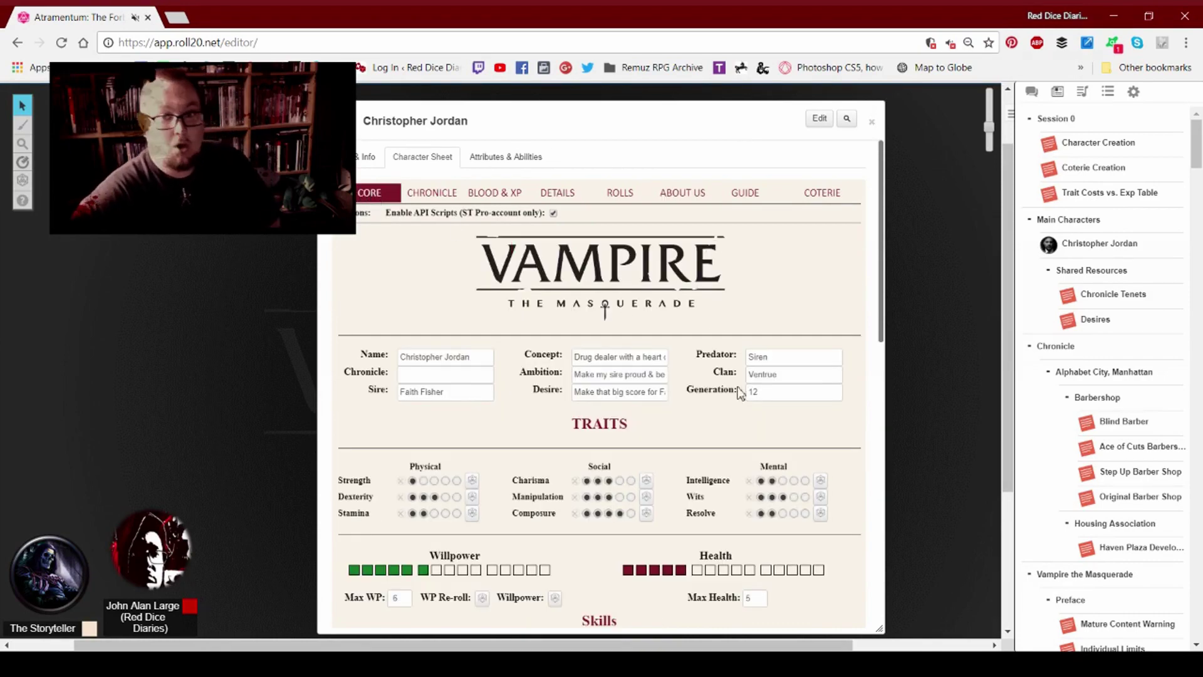
Step: Look over the traits, Willpower, Health and Skills sections of the Core page
scroll(778, 350, down, 3)
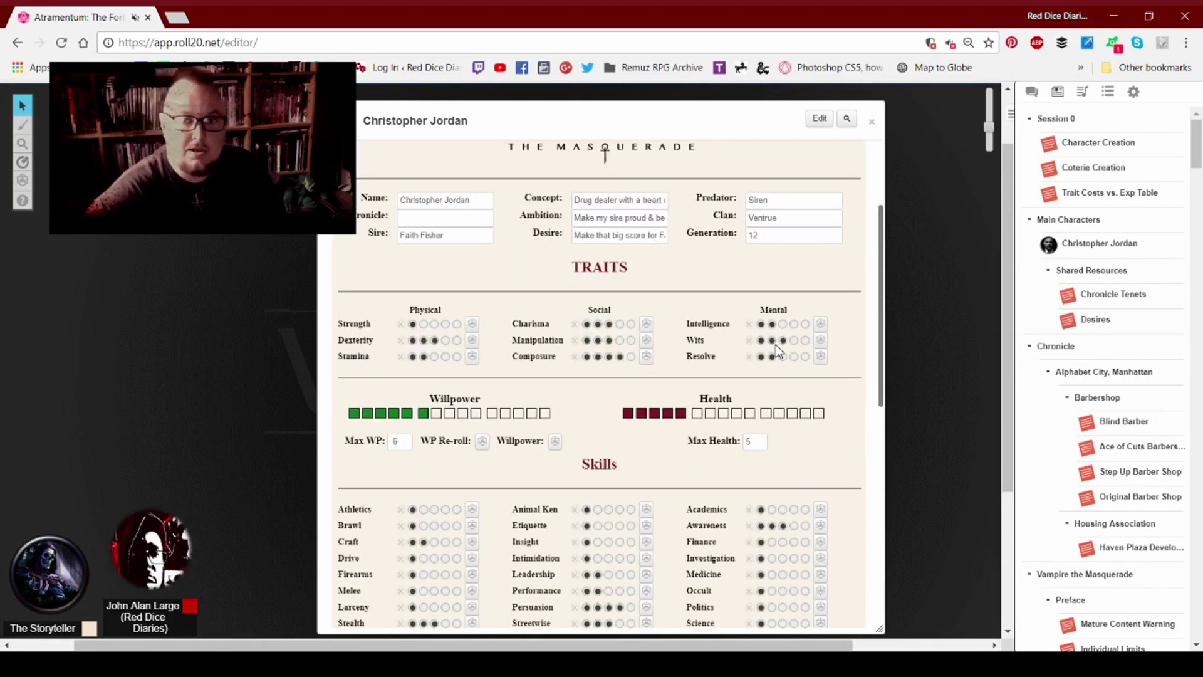
scroll(777, 350, up, 1)
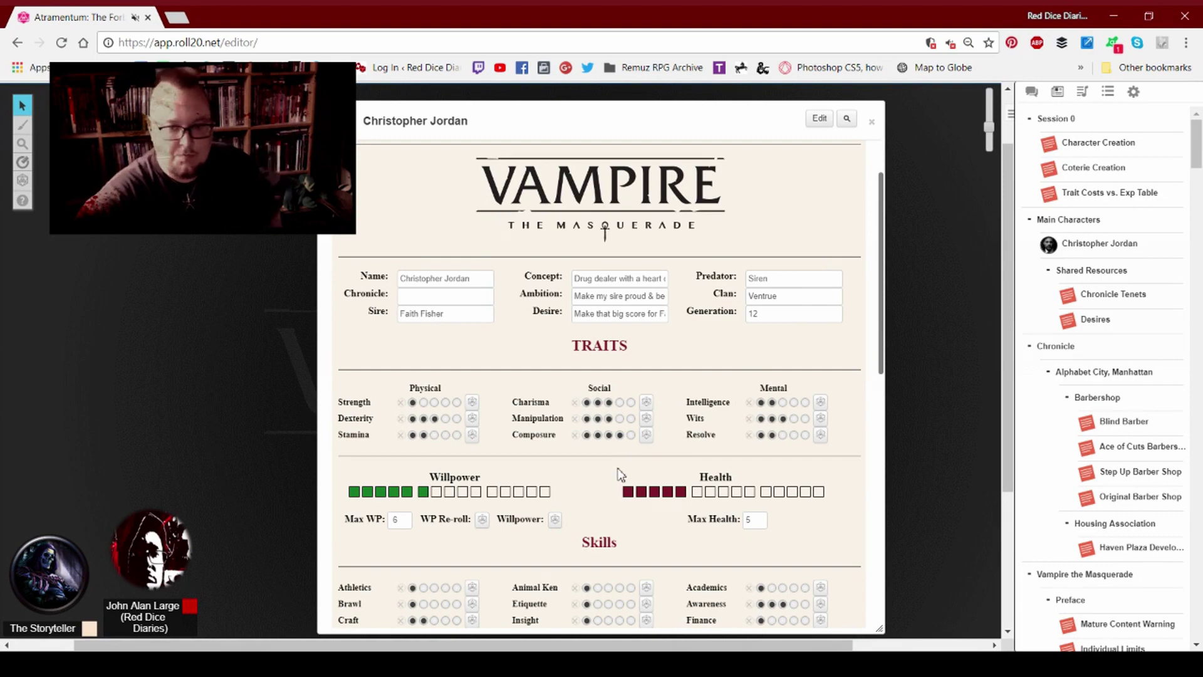
scroll(620, 475, down, 2)
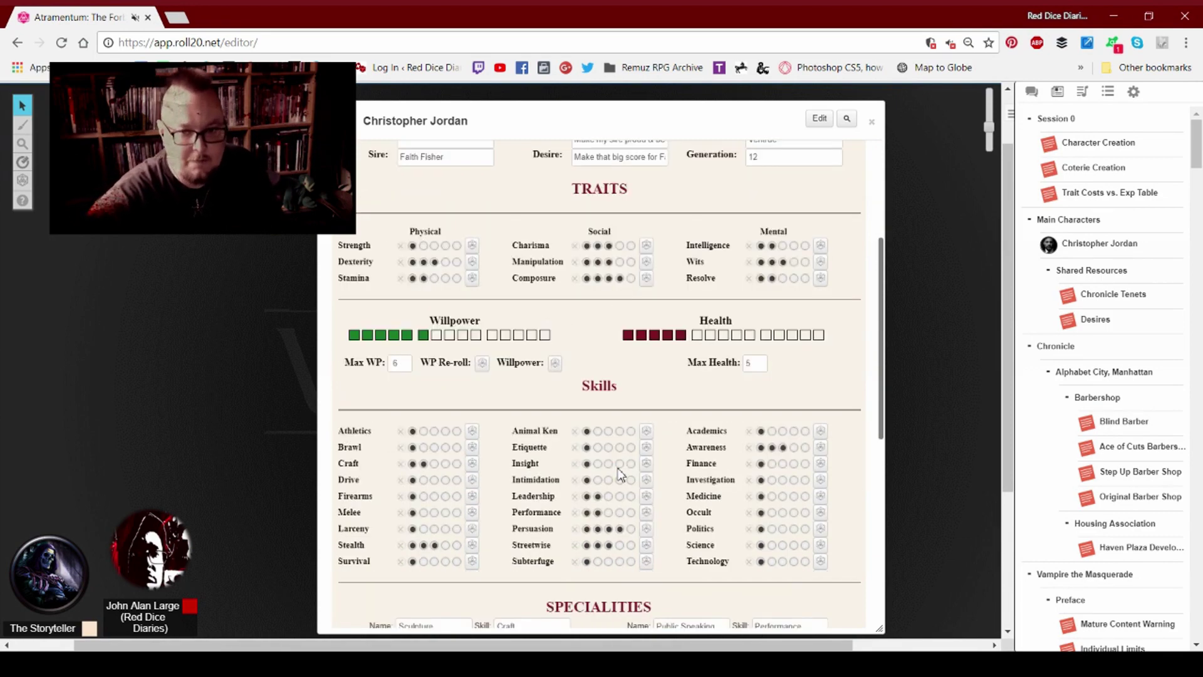
scroll(621, 475, down, 1)
scroll(621, 474, up, 1)
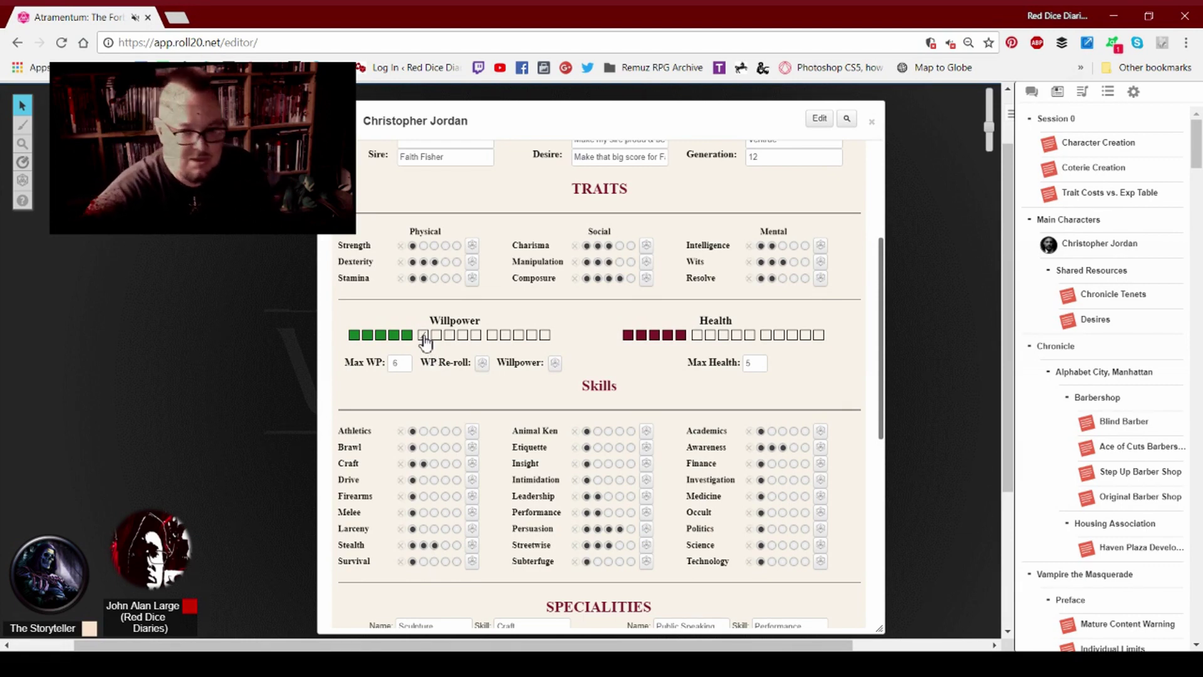
Step: Cycle the sixth Willpower box through its damage states and back to filled
click(424, 336)
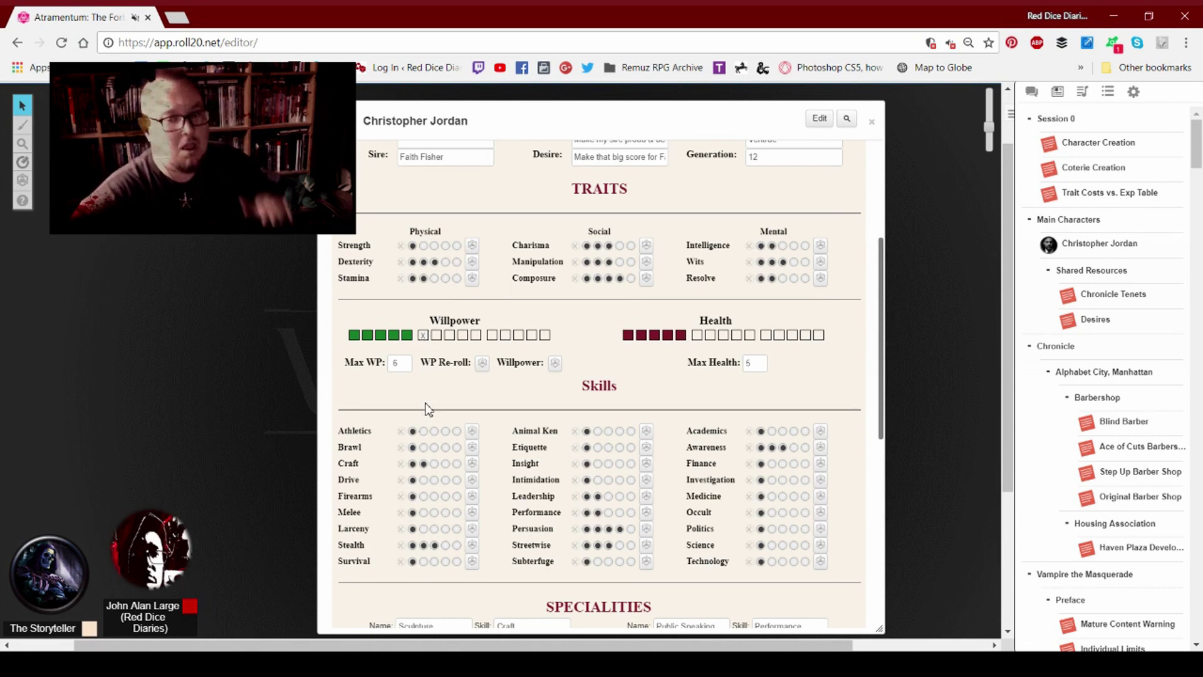
click(424, 337)
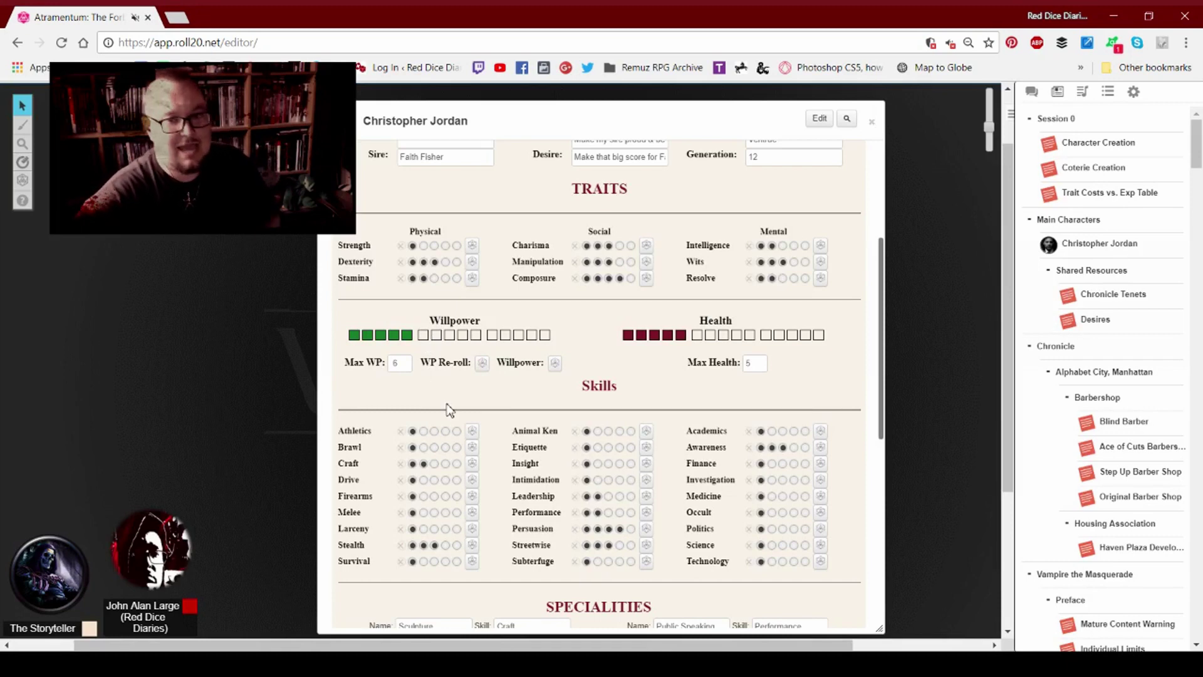
click(425, 337)
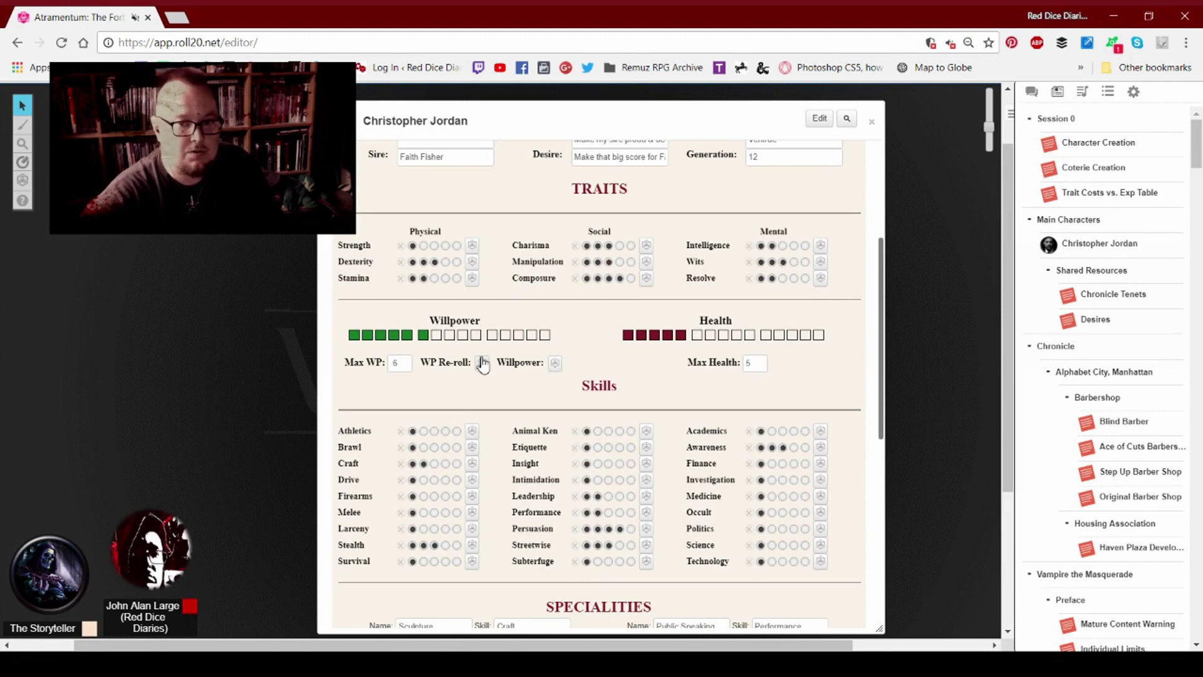
Step: Show the chat log and make a Willpower re-roll with three dice
click(1032, 91)
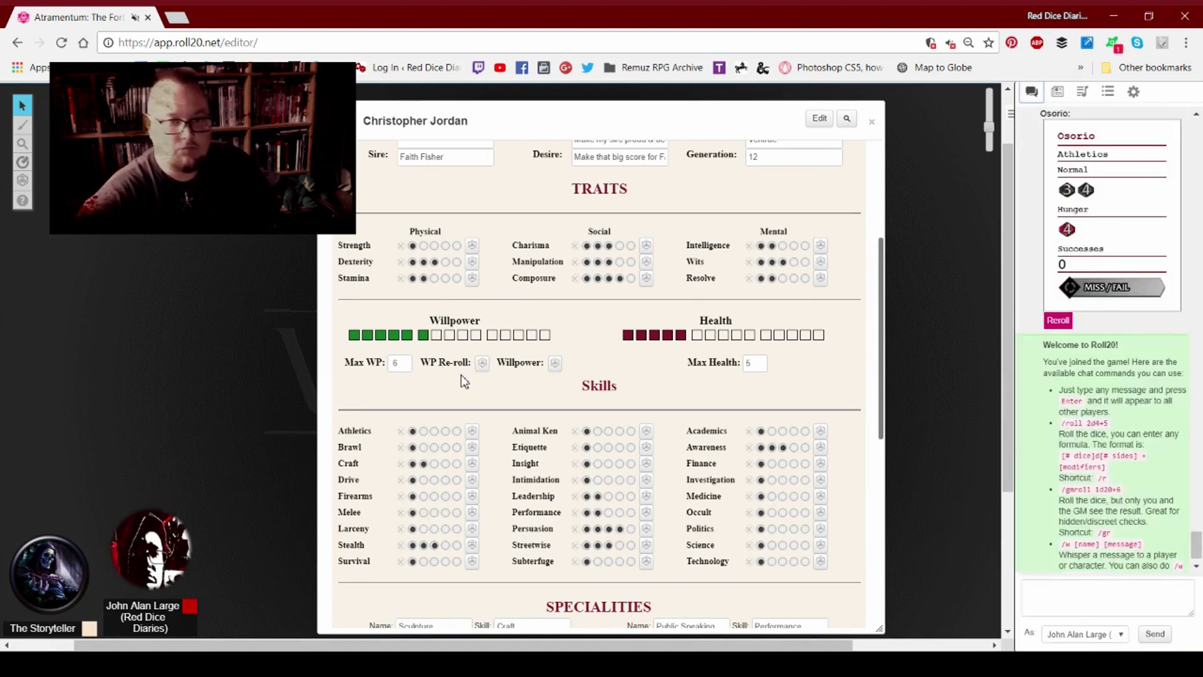
scroll(1093, 498, down, 1)
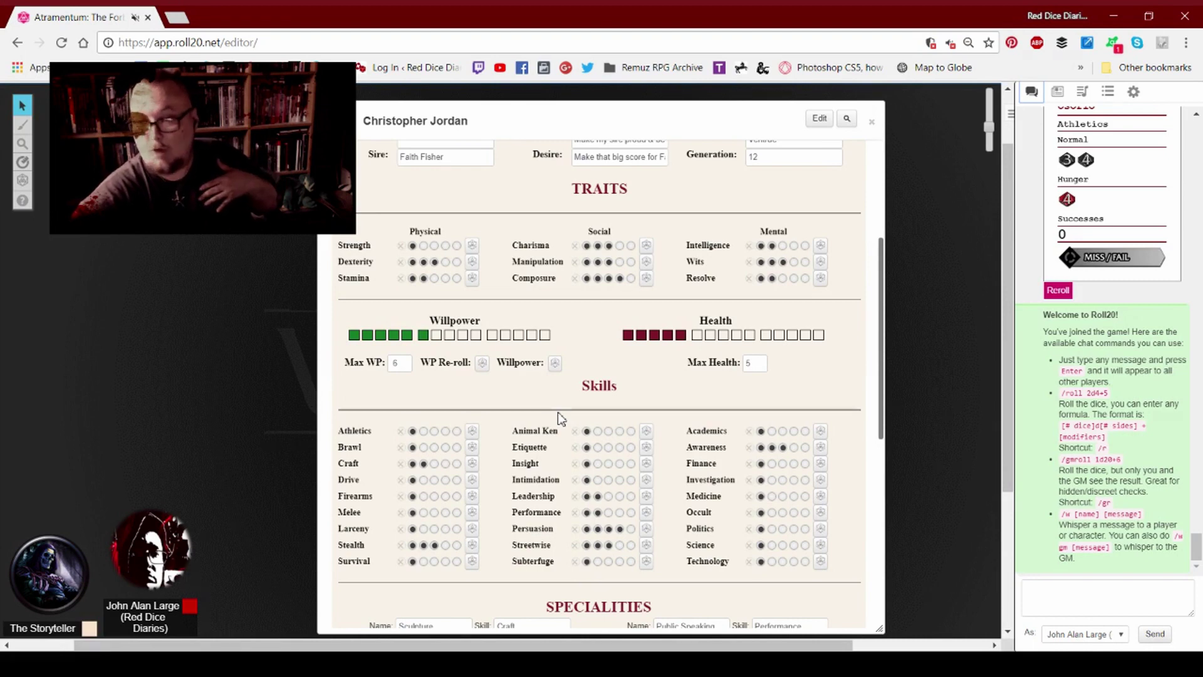
click(483, 366)
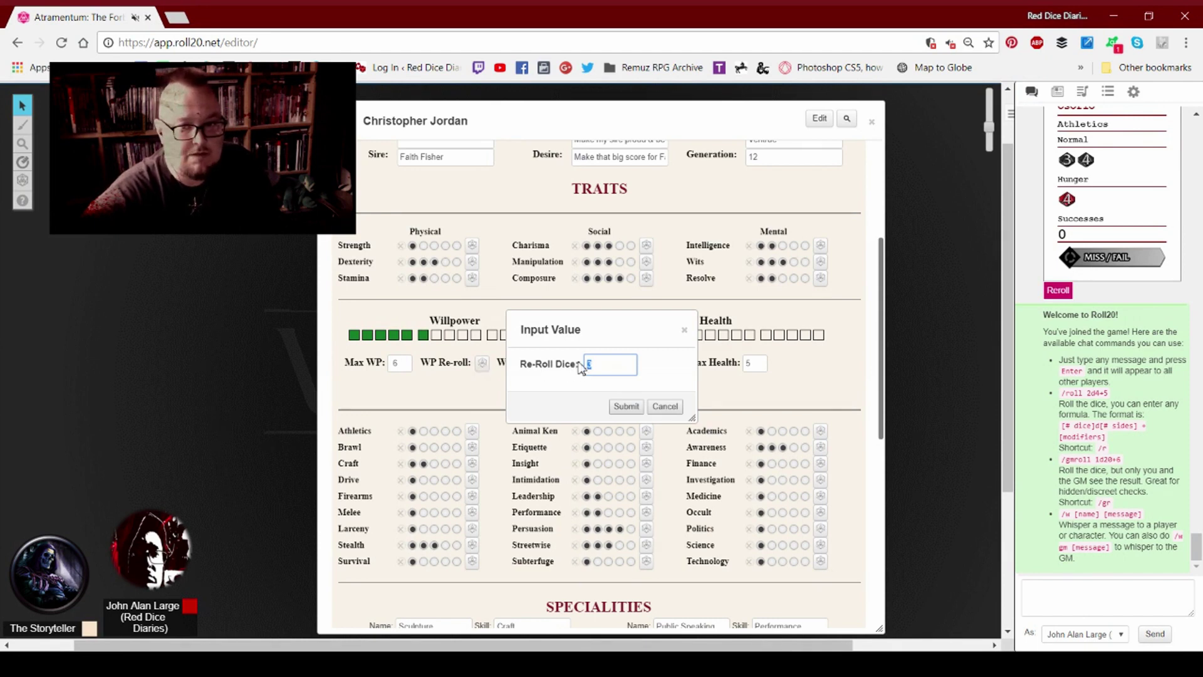
click(625, 406)
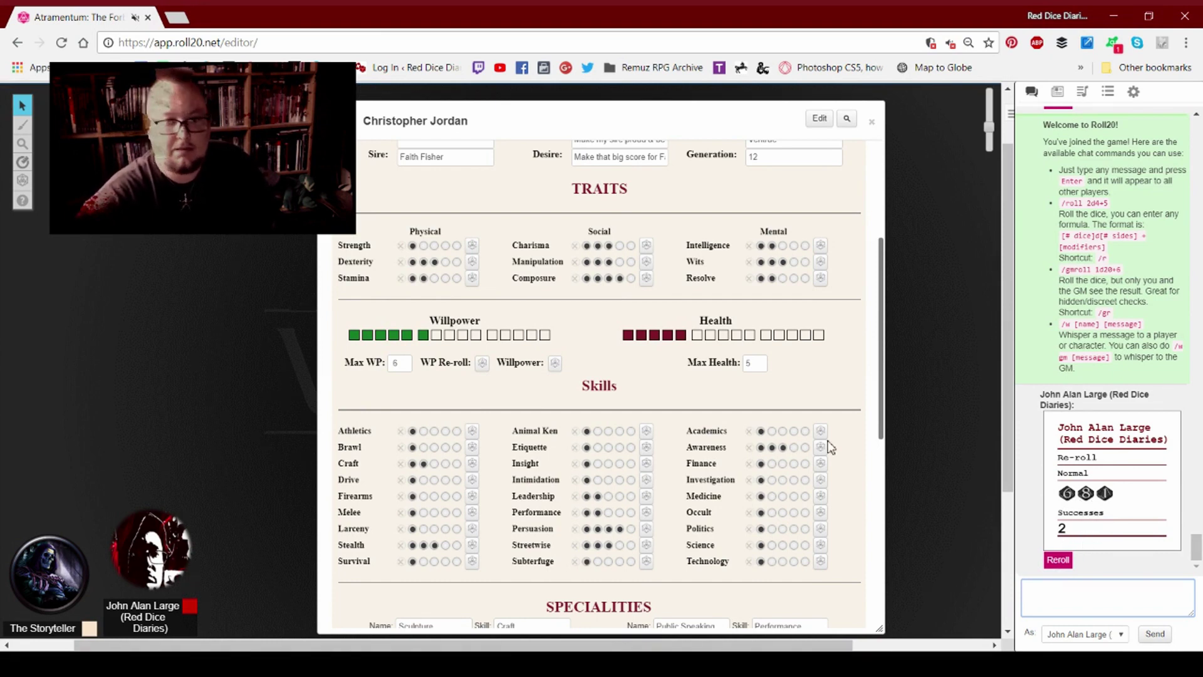
Step: Roll Willpower with a modifier of 0 and examine the roll results in the chat log
click(556, 364)
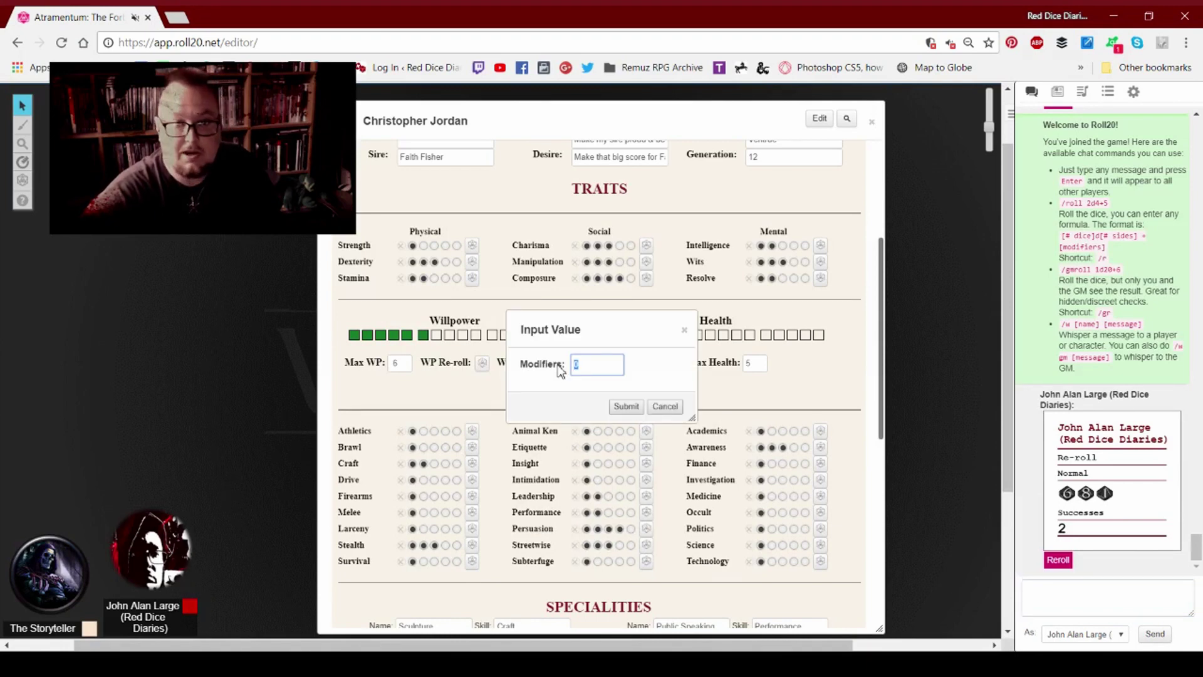
click(635, 407)
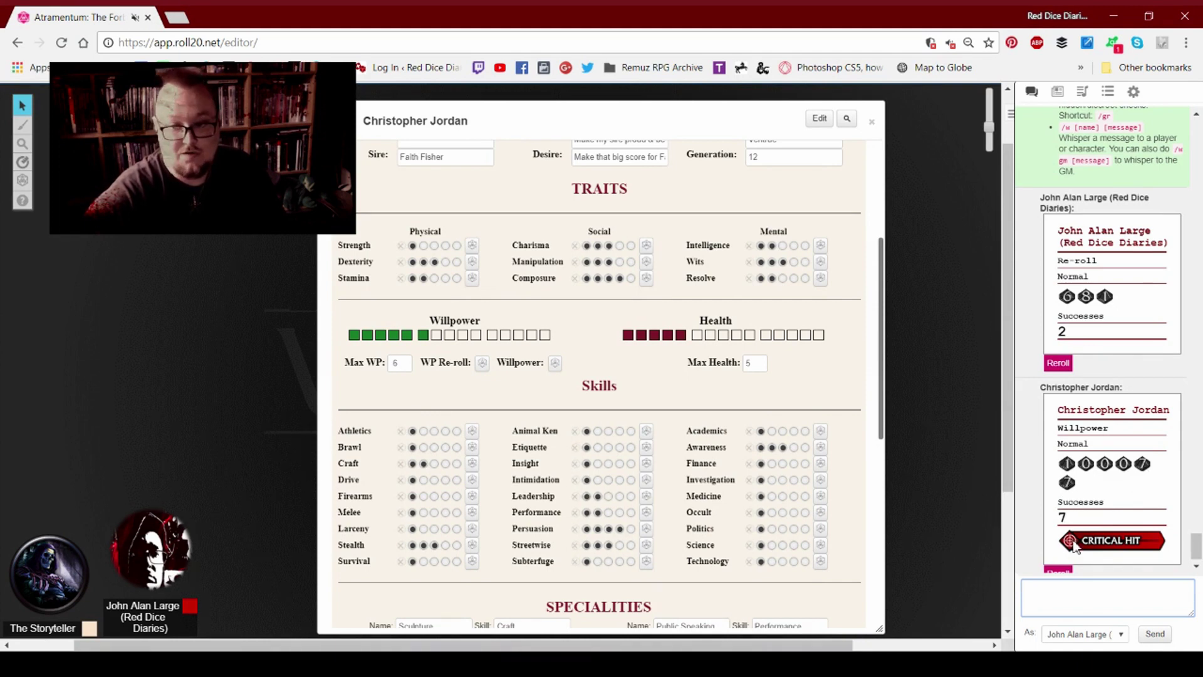
scroll(1122, 551, down, 1)
scroll(1121, 551, up, 4)
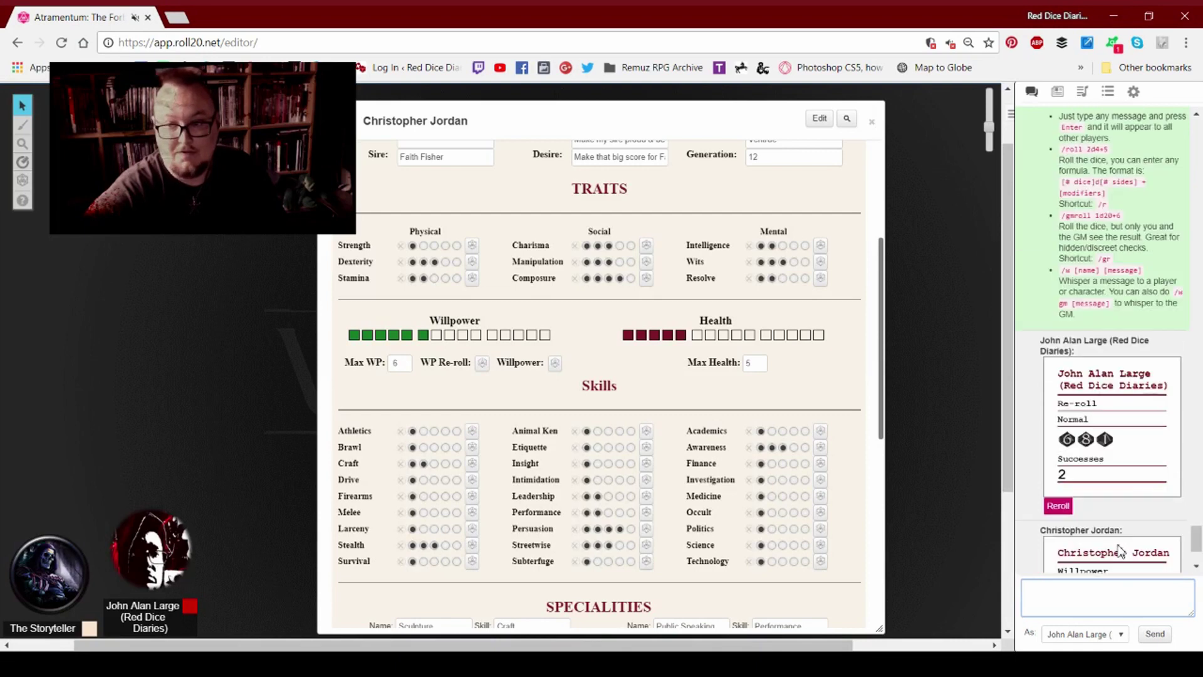
scroll(1122, 551, down, 4)
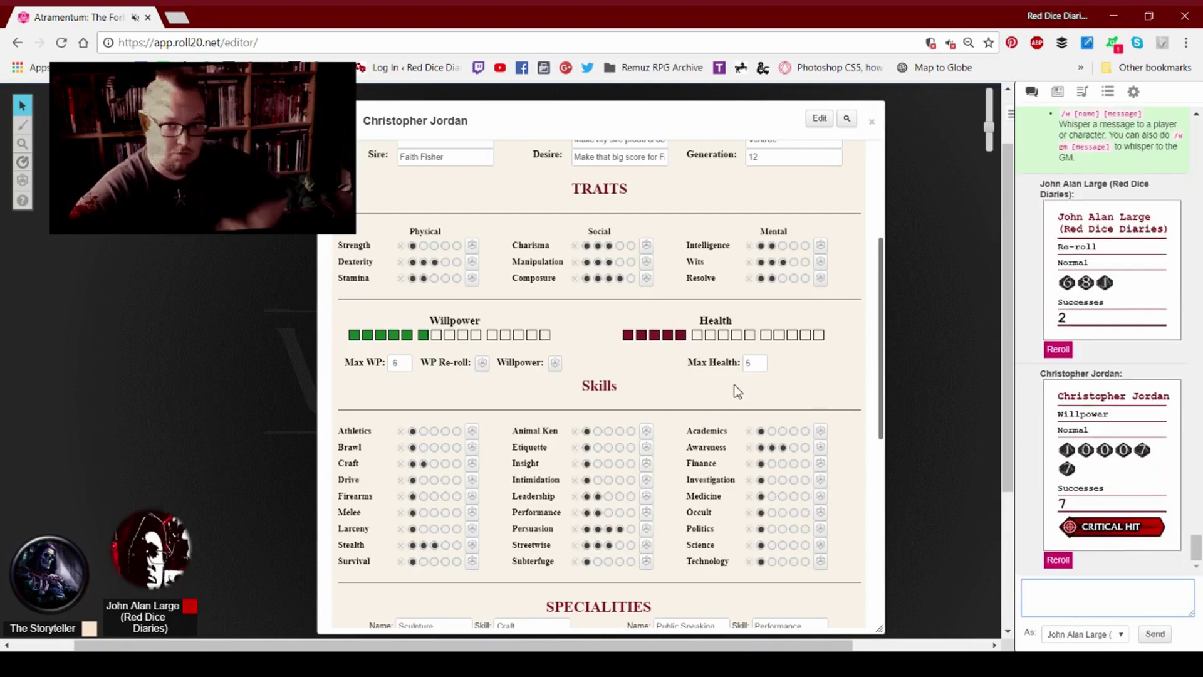
Step: Roll the Athletics skill using the Strength attribute and a modifier of 0
scroll(736, 392, down, 4)
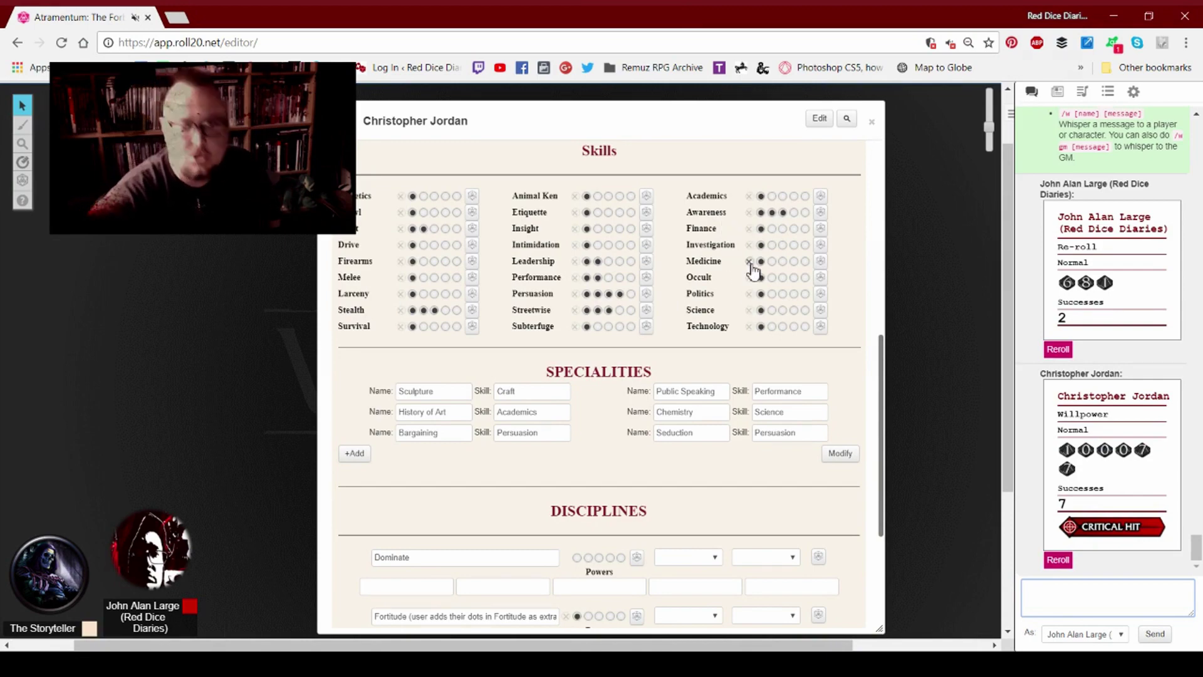
scroll(745, 264, up, 6)
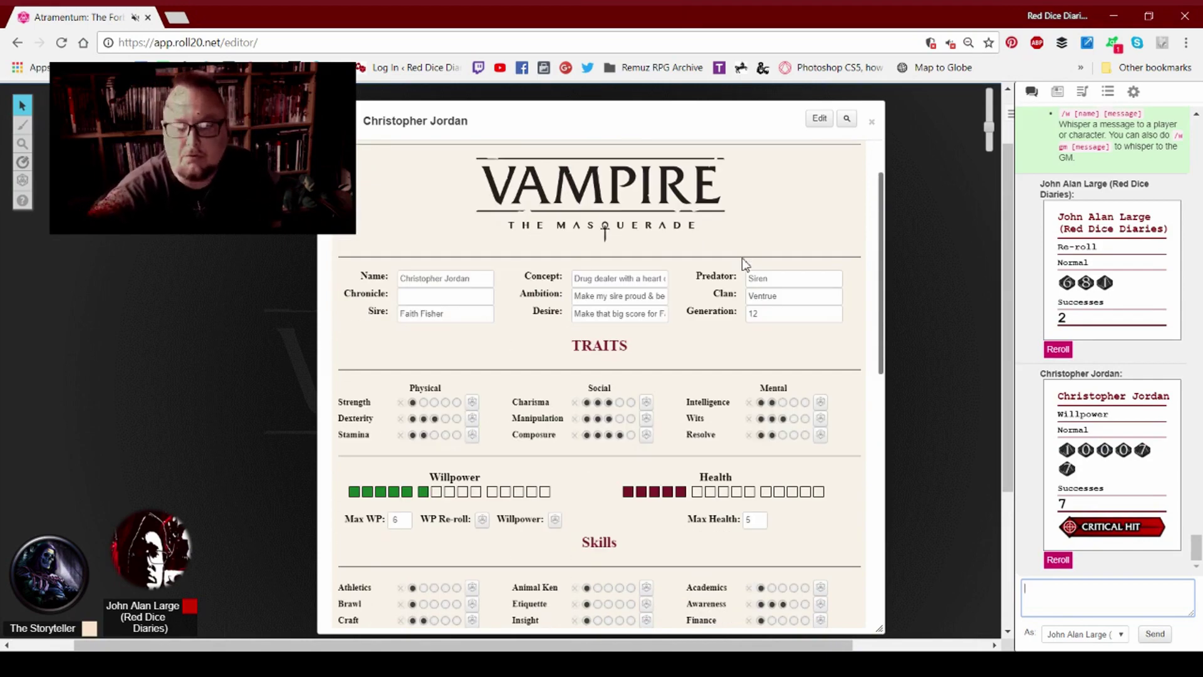
scroll(742, 258, down, 5)
scroll(742, 258, down, 1)
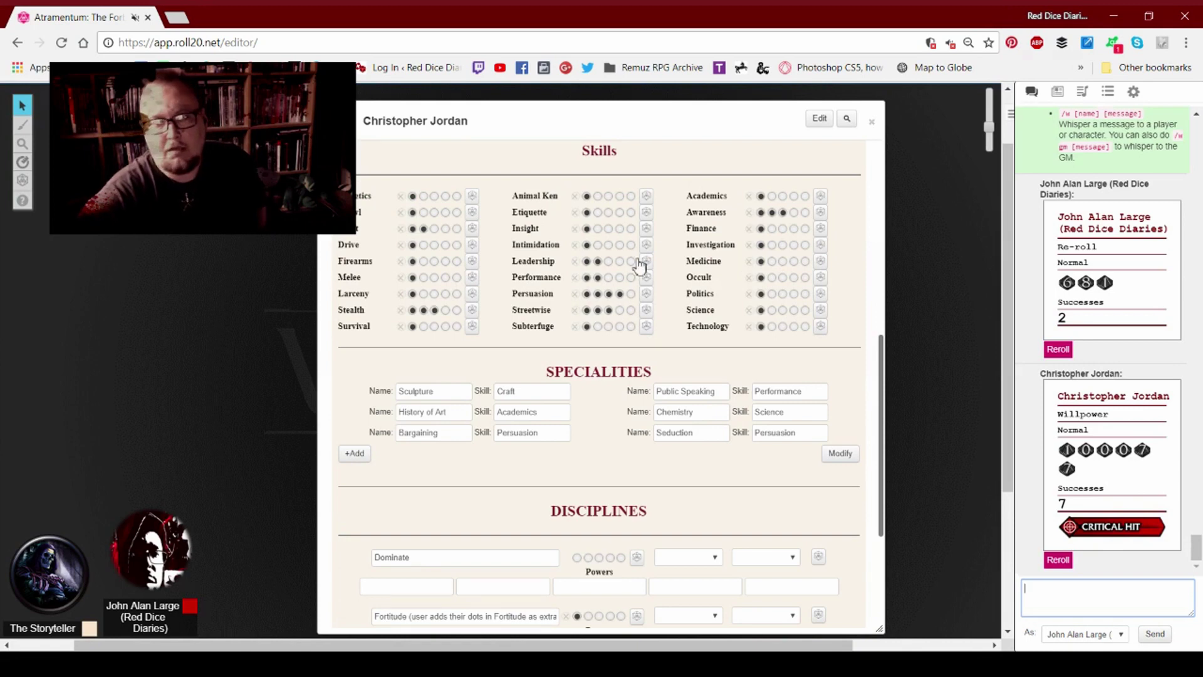
click(474, 196)
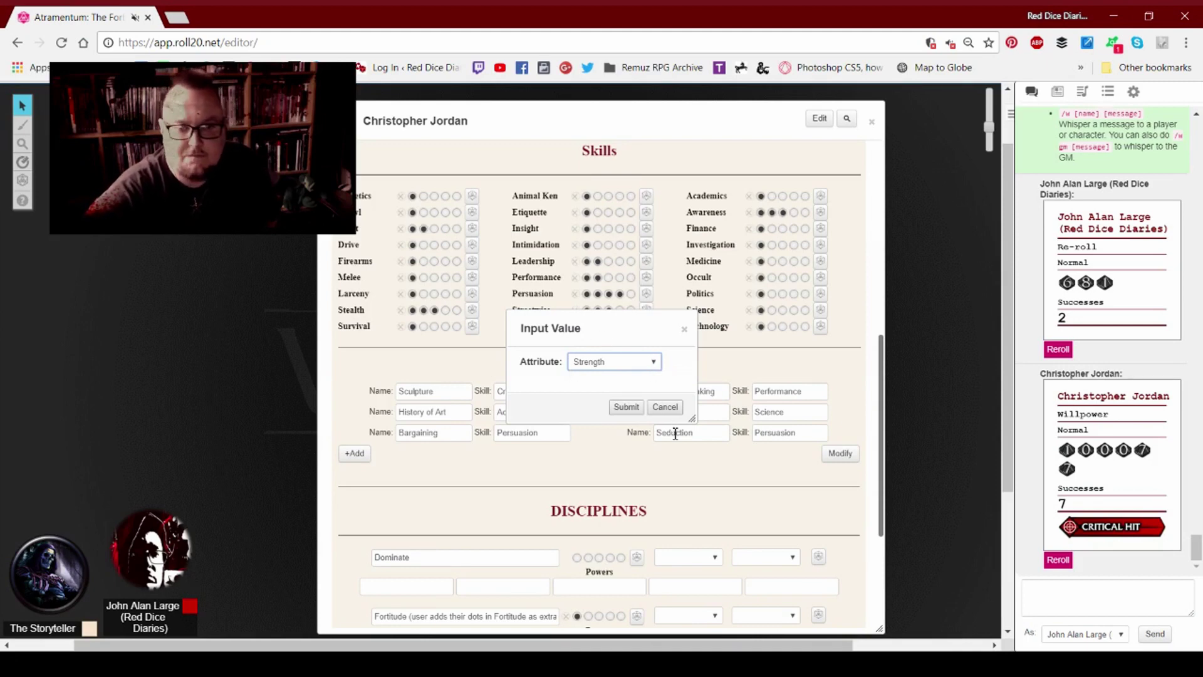
scroll(749, 422, up, 8)
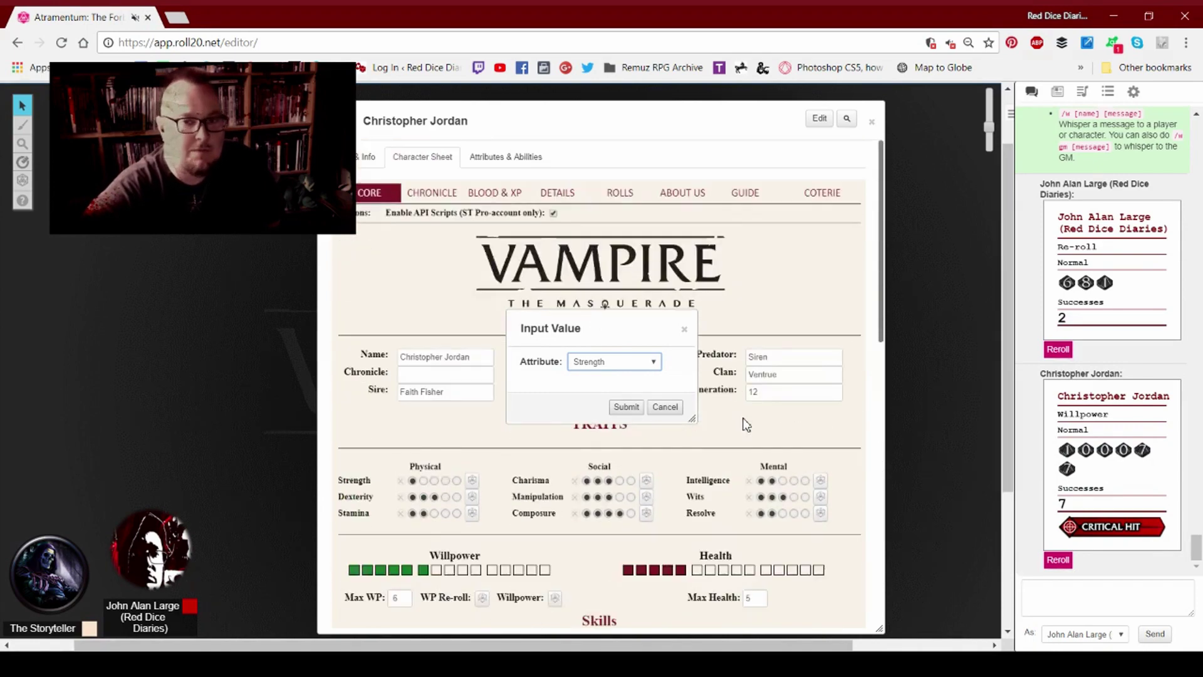
scroll(746, 425, down, 3)
scroll(745, 424, down, 4)
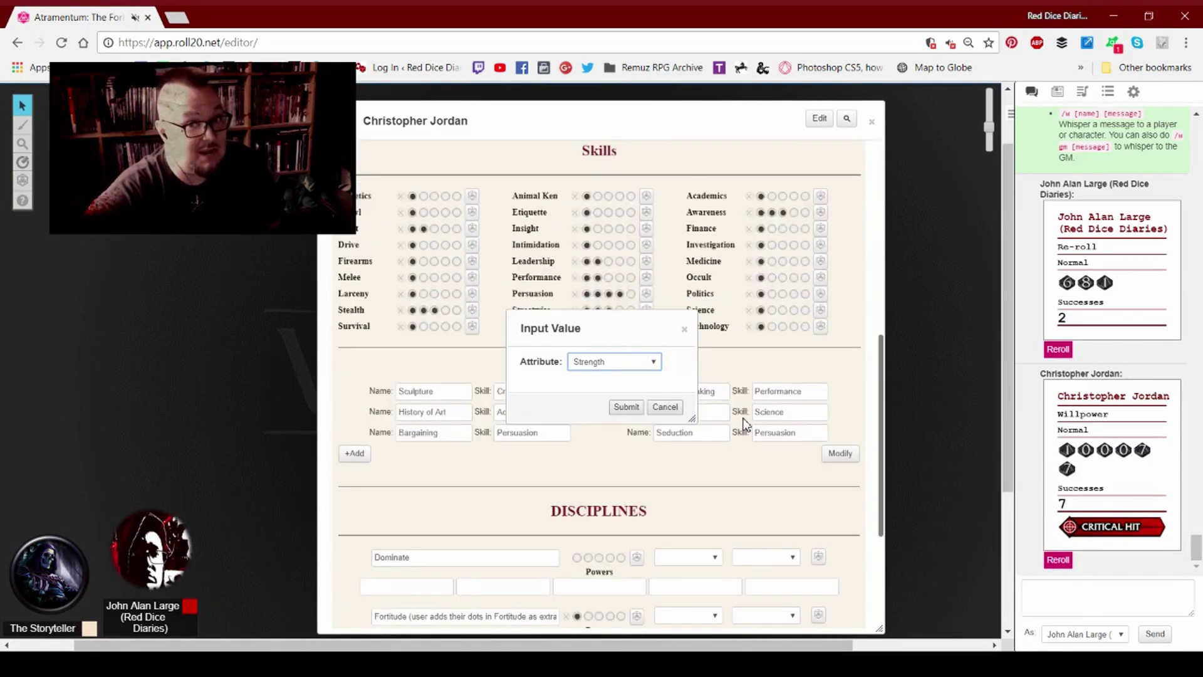
click(625, 408)
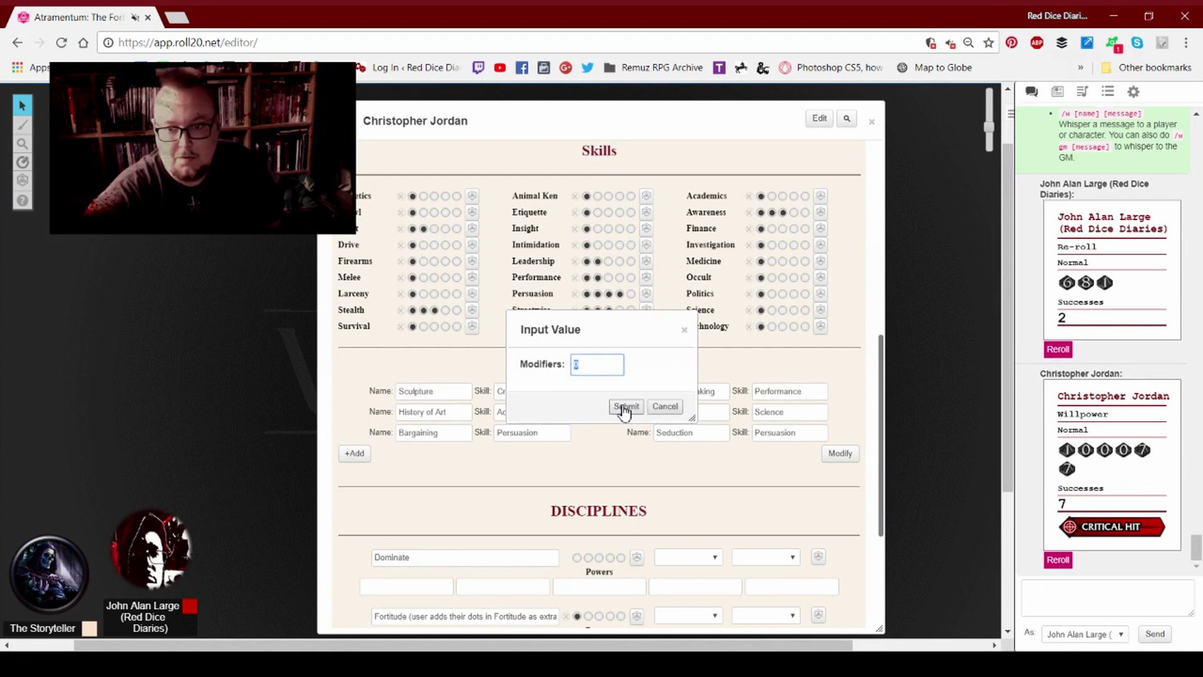
click(625, 408)
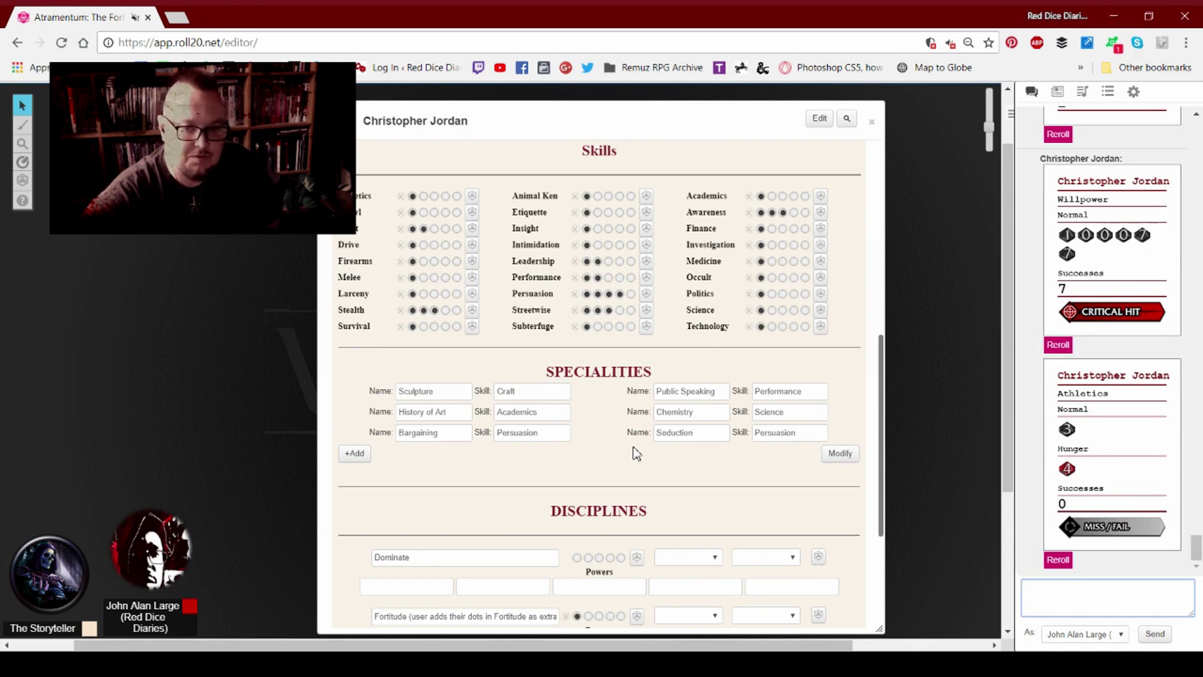
Step: Examine the Specialities and Disciplines sections of the character sheet
scroll(627, 428, down, 1)
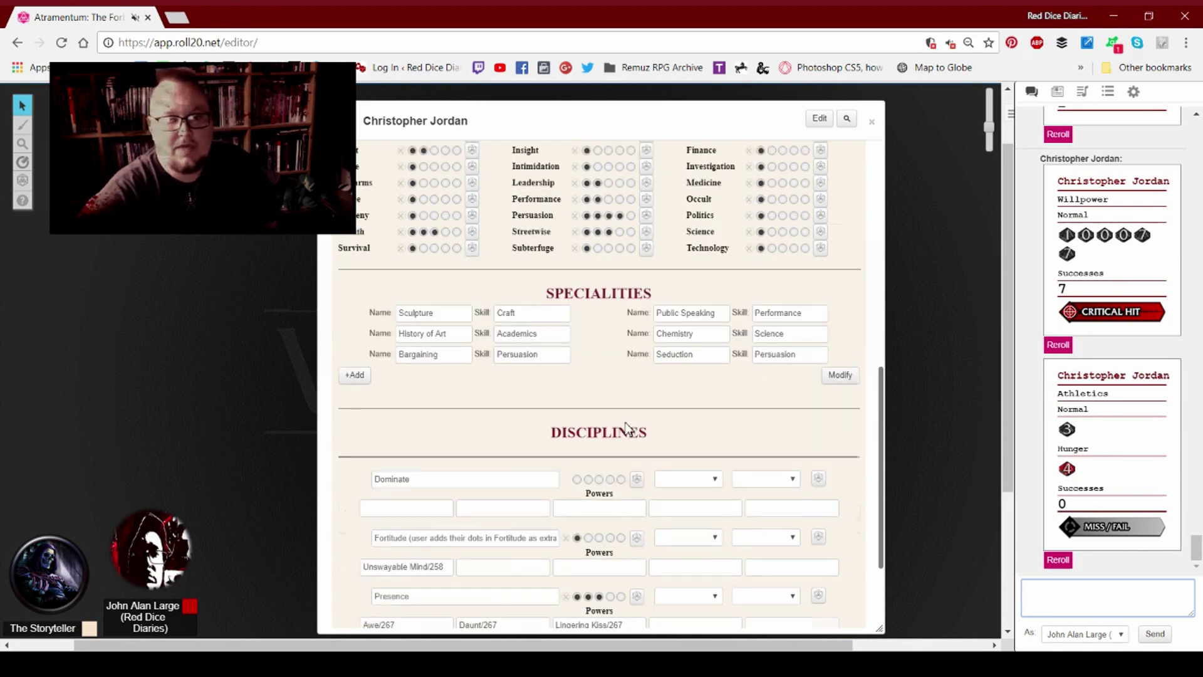
scroll(627, 428, down, 2)
scroll(628, 424, up, 2)
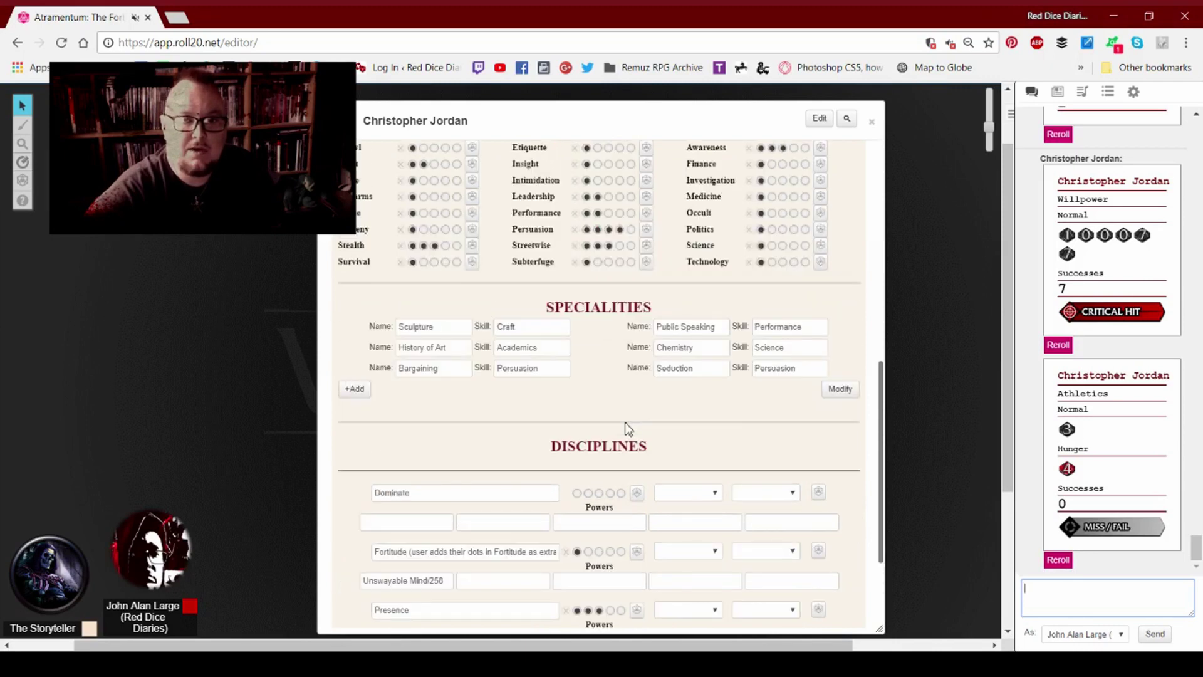
scroll(627, 424, down, 1)
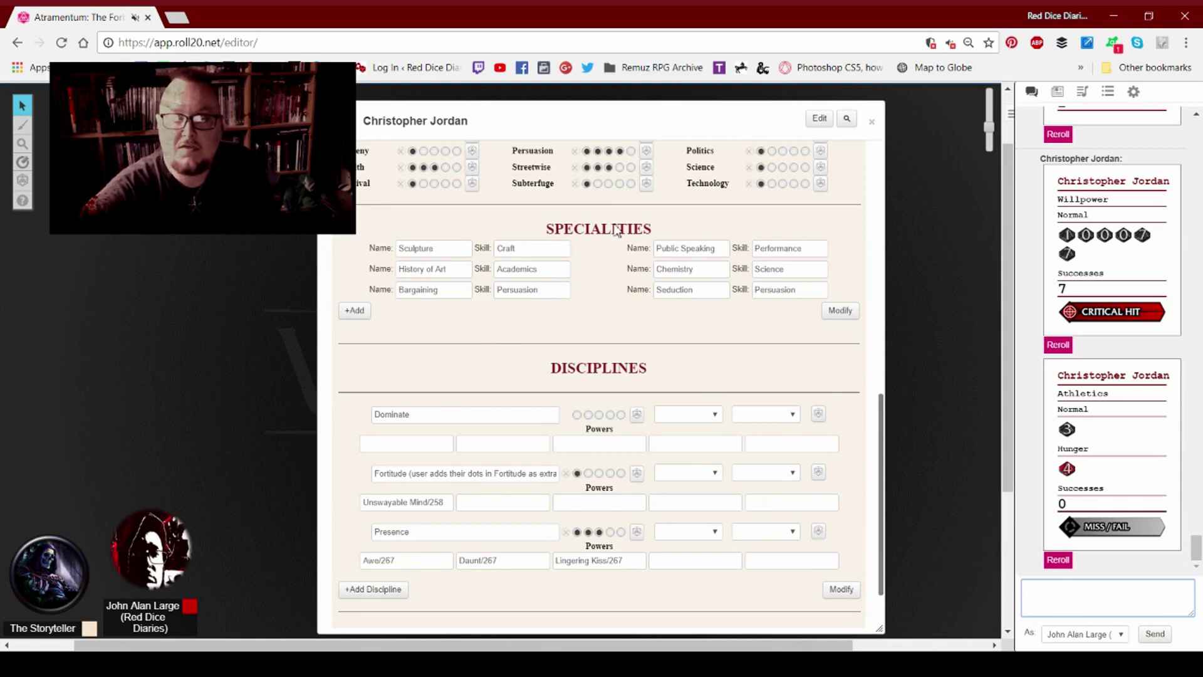
Step: Add three blank rows to the Specialities section and check its row-modification controls
click(354, 313)
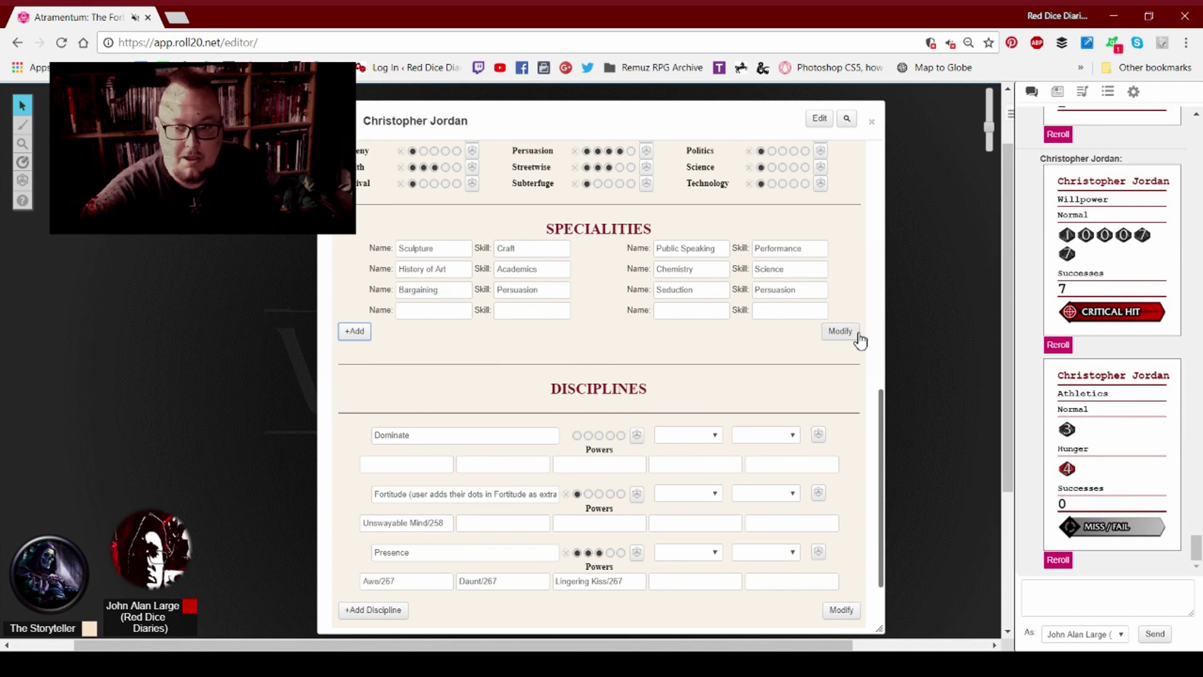
click(353, 332)
click(356, 353)
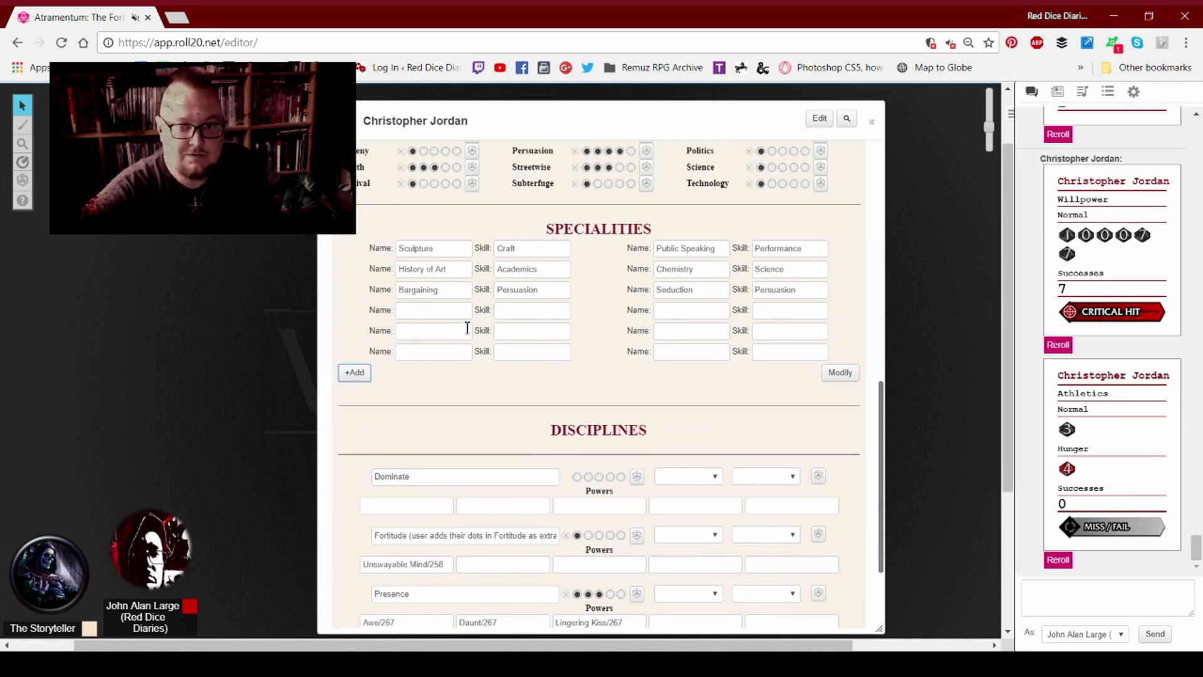
click(840, 376)
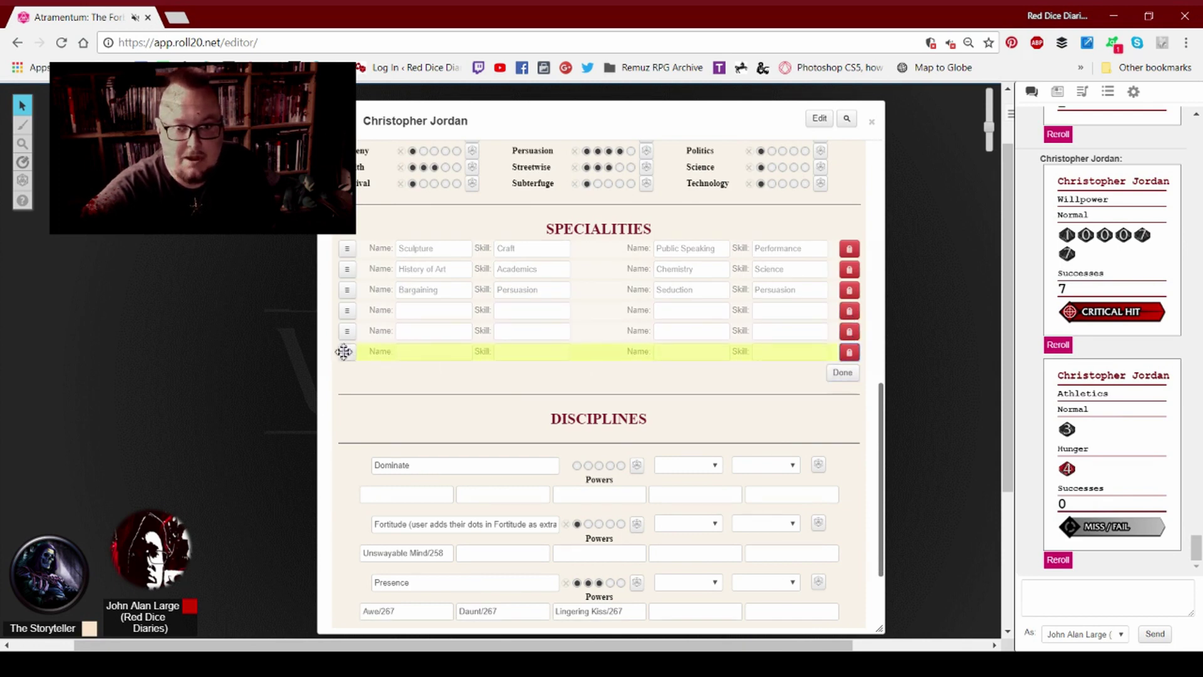
click(843, 376)
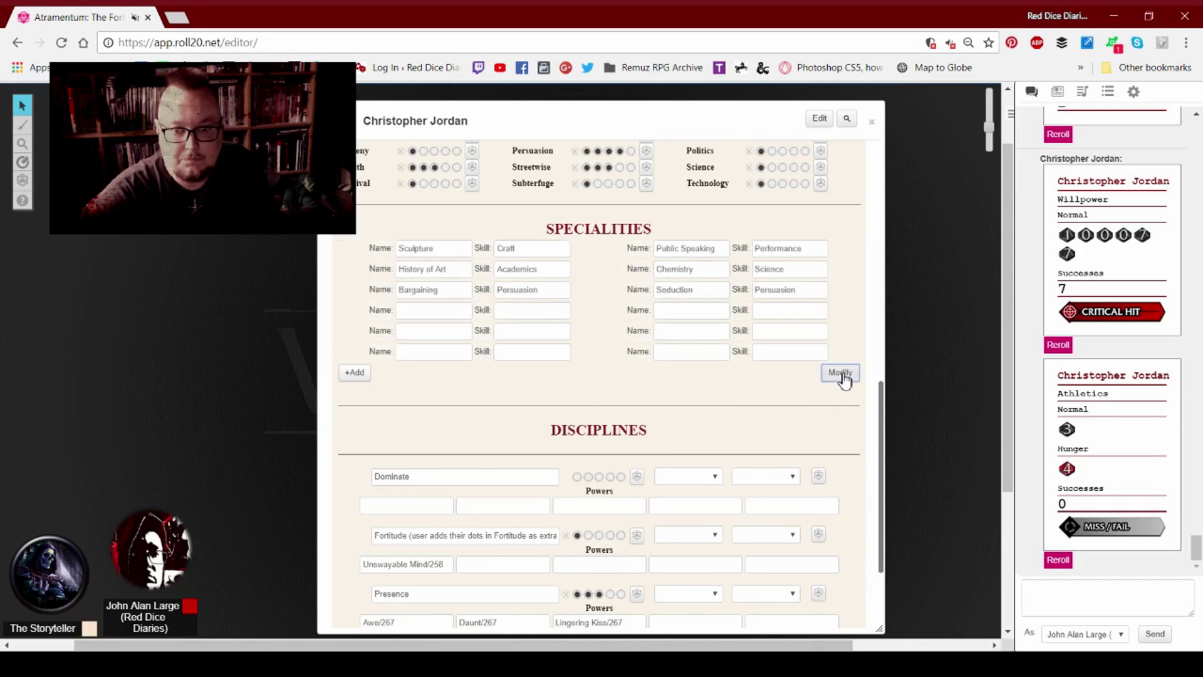
Step: Delete the three blank rows from the Specialities section and finish modifying it
click(841, 375)
click(850, 310)
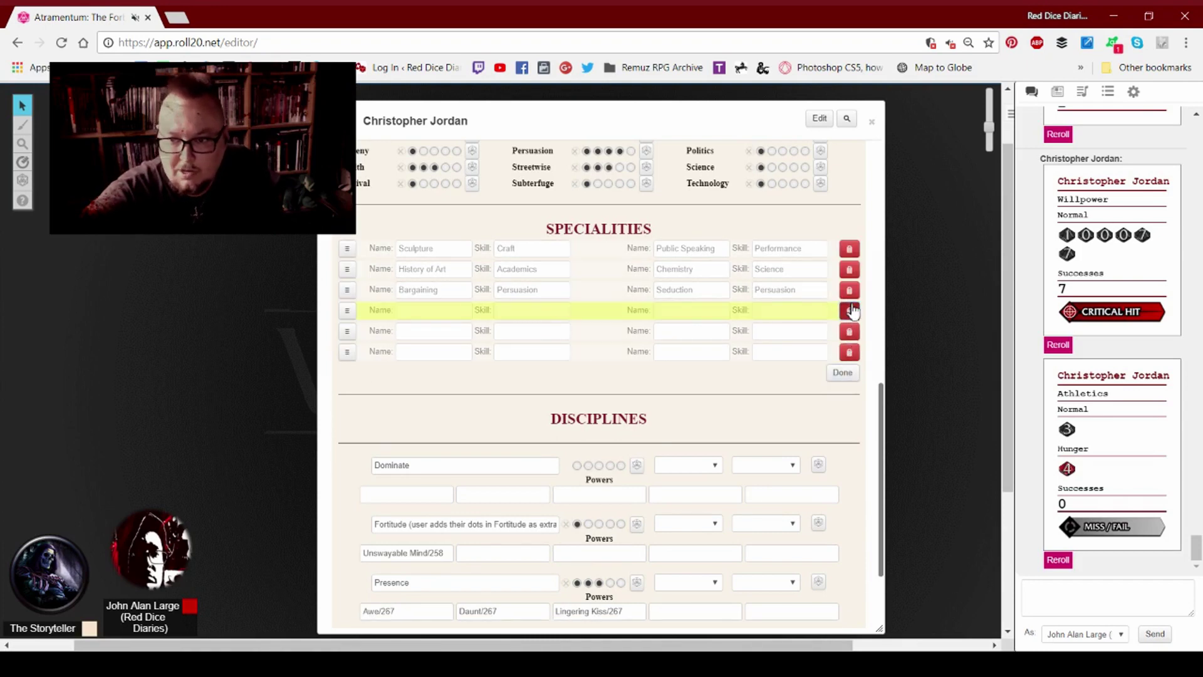
drag(351, 313, 395, 347)
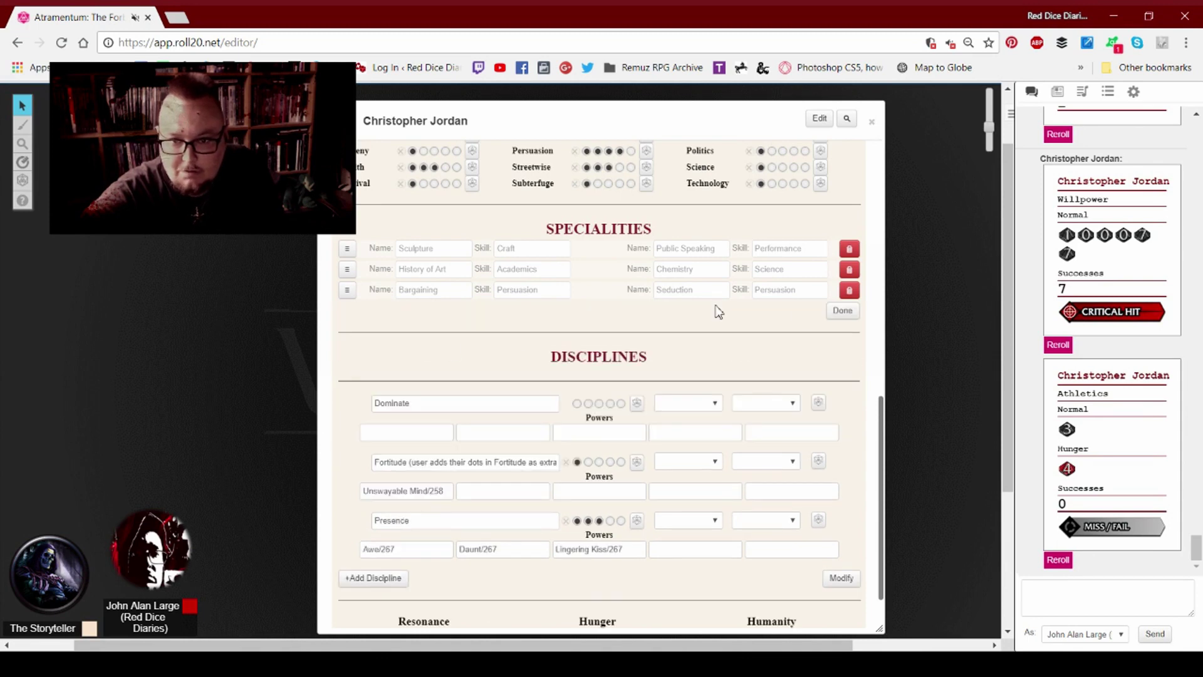
click(843, 311)
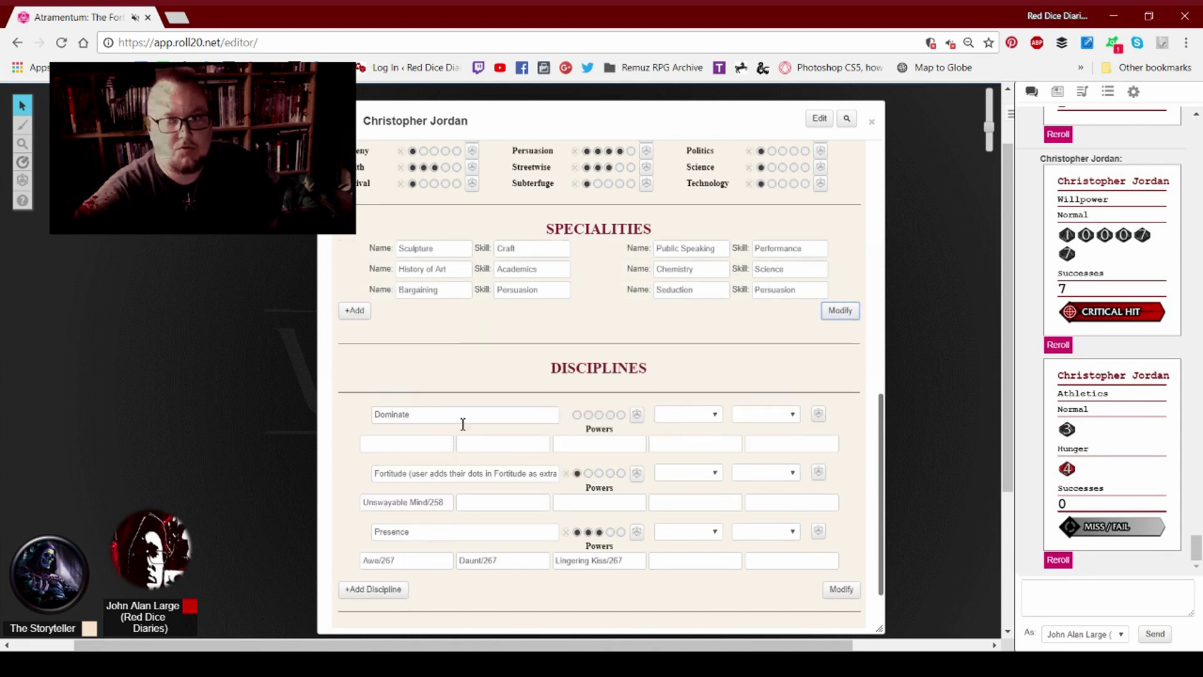
Step: Make two Rouse checks from the Hunger and Humanity area below the Disciplines
scroll(554, 389, down, 1)
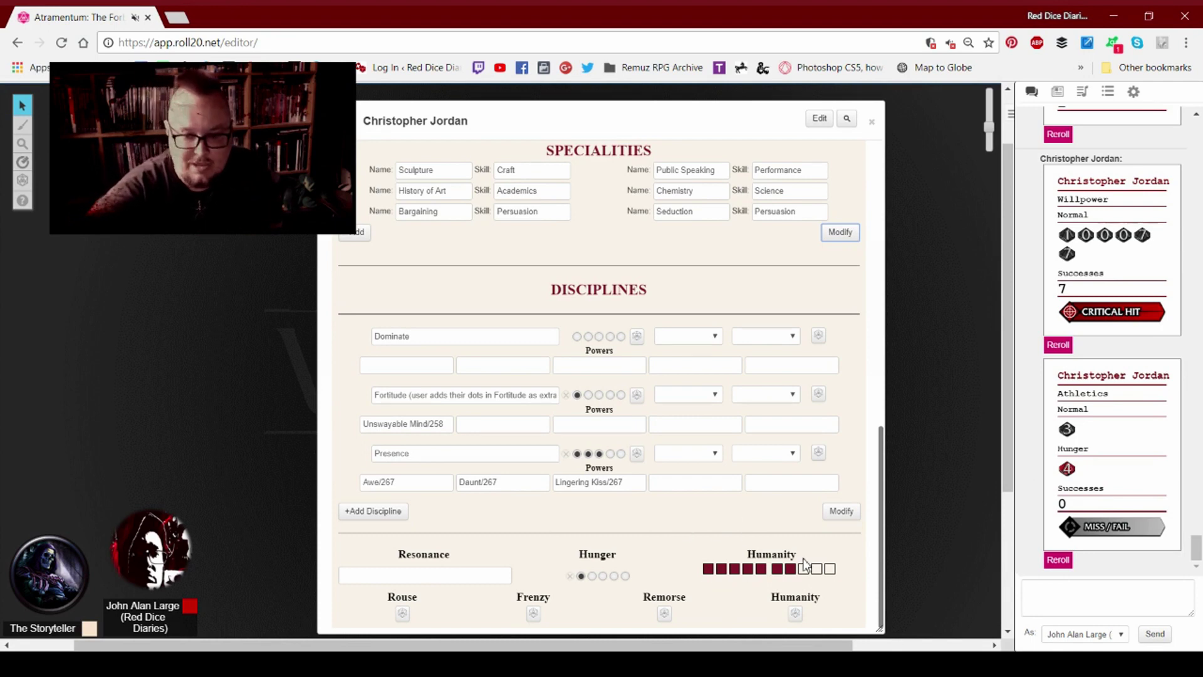
click(403, 614)
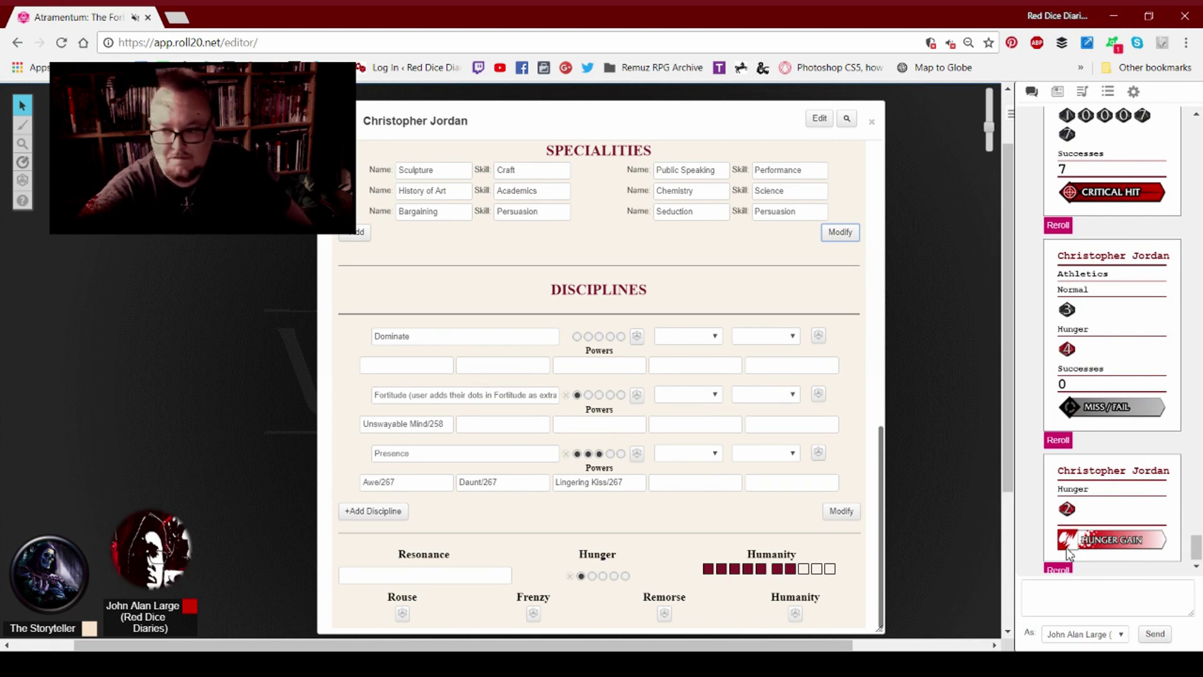
click(403, 615)
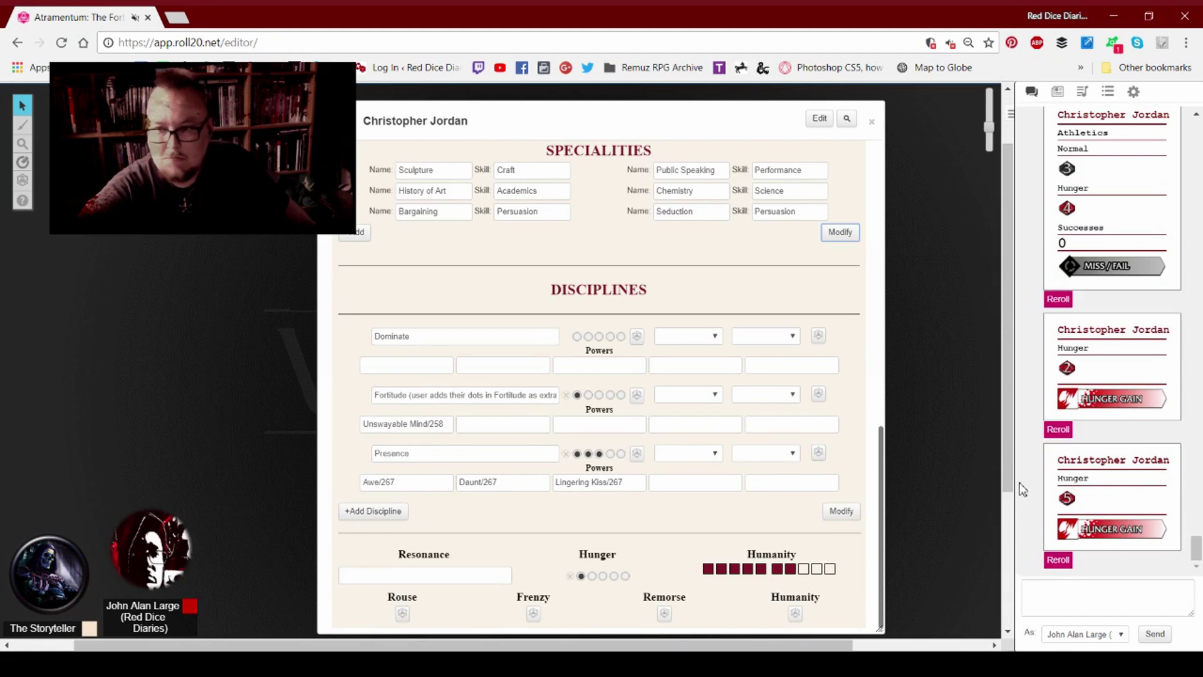
Step: Roll a Frenzy check with a modifier of 0 and a difficulty of 1
click(534, 614)
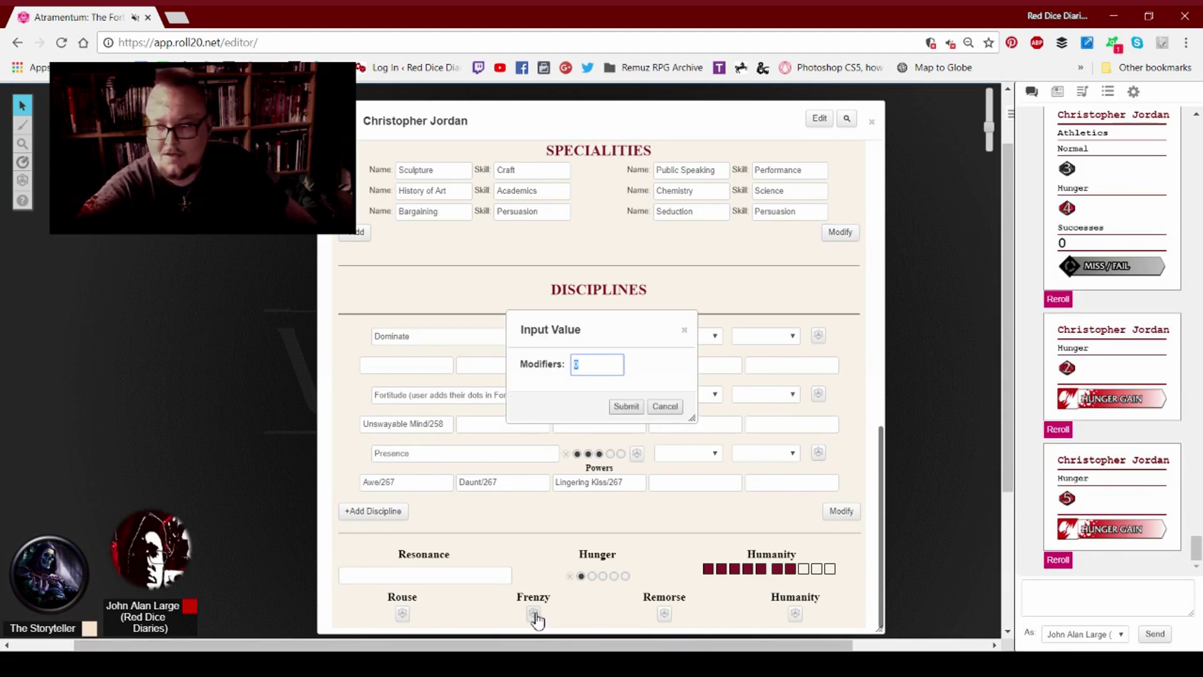
click(627, 406)
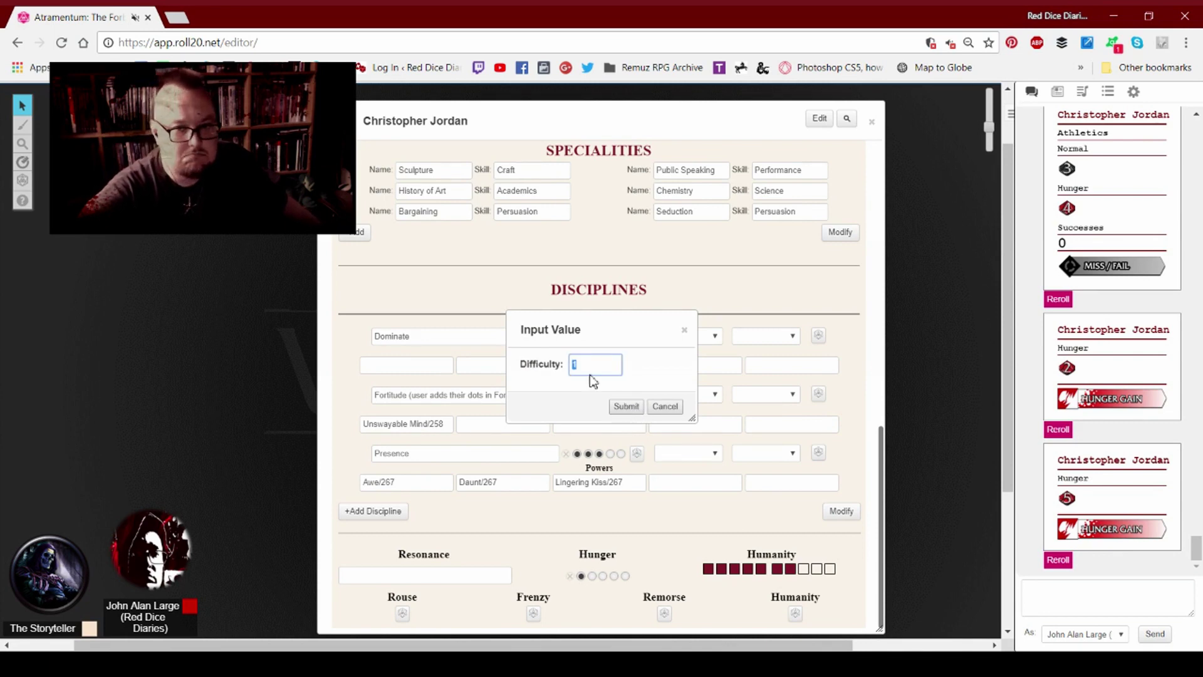
click(626, 408)
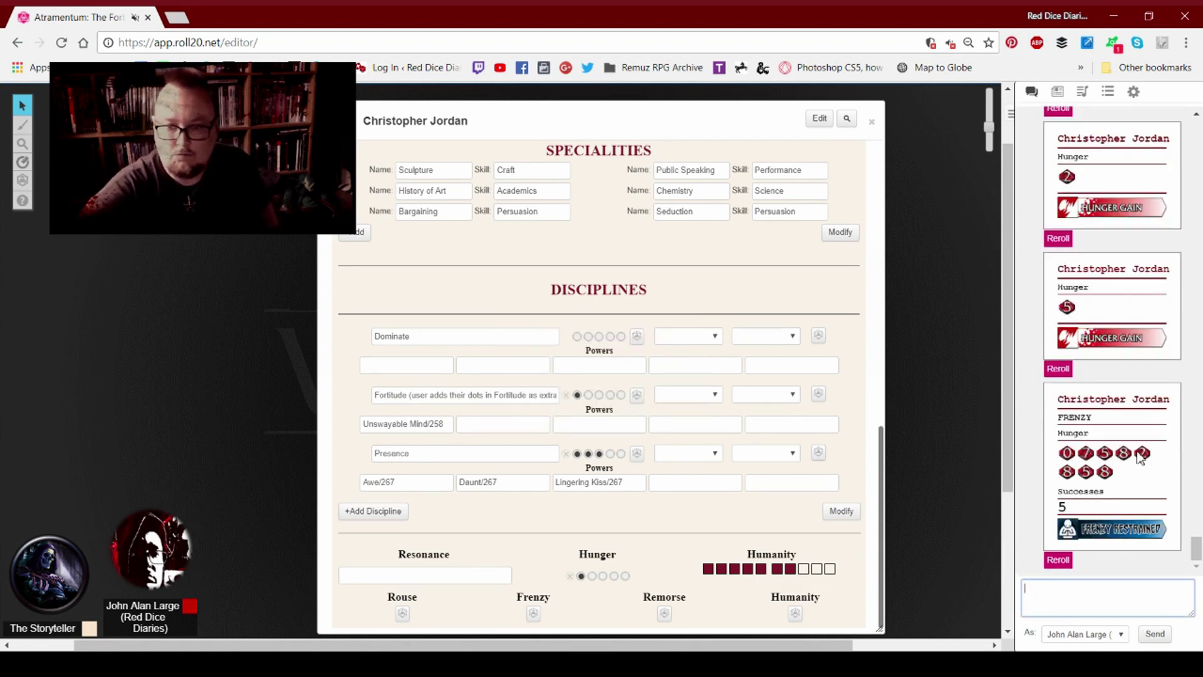
Step: Review the Willpower tracker and make another Frenzy check with a modifier of 0
scroll(720, 395, up, 10)
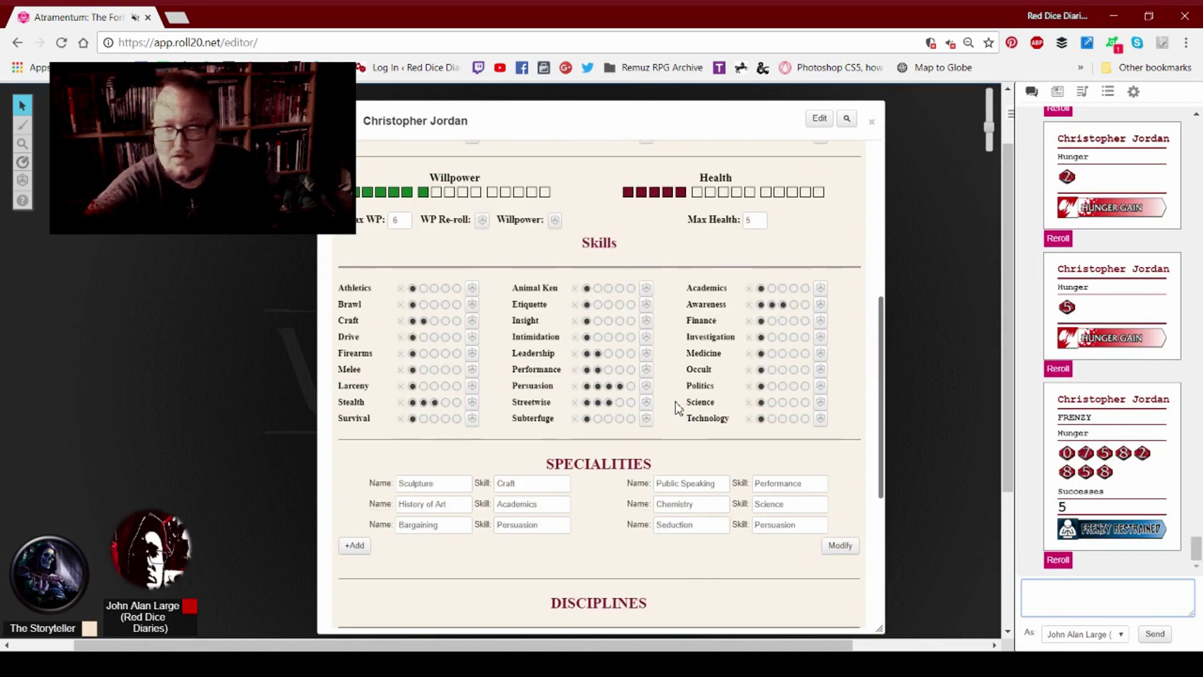
scroll(721, 413, down, 10)
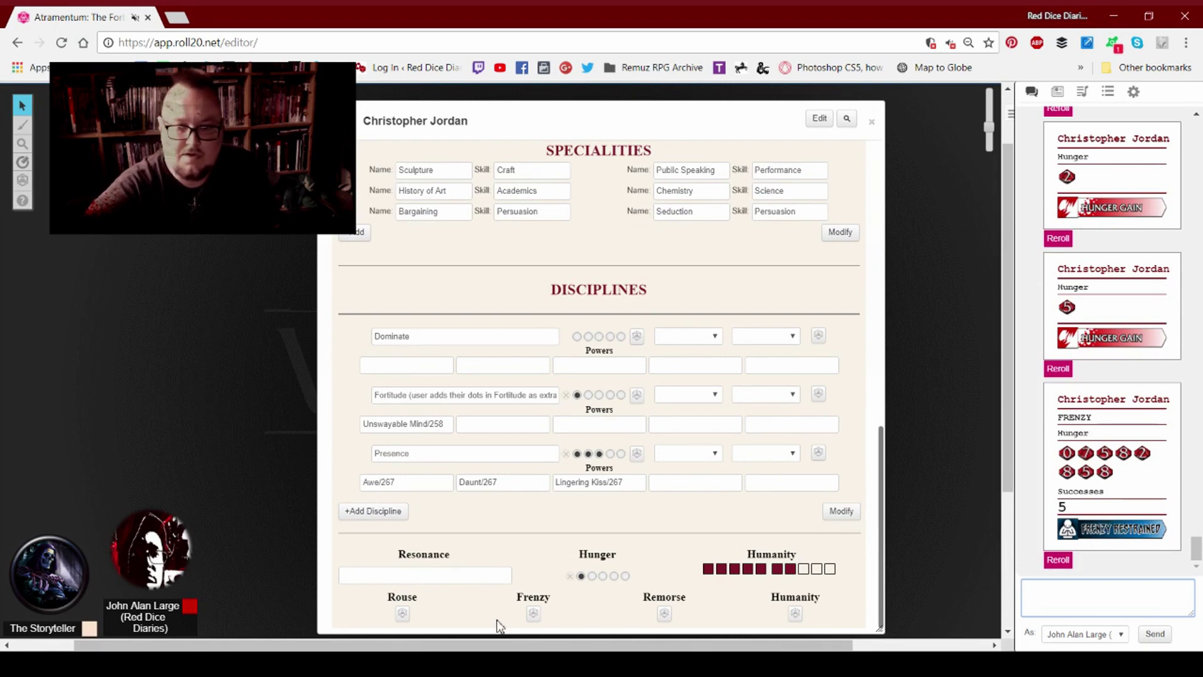
click(533, 614)
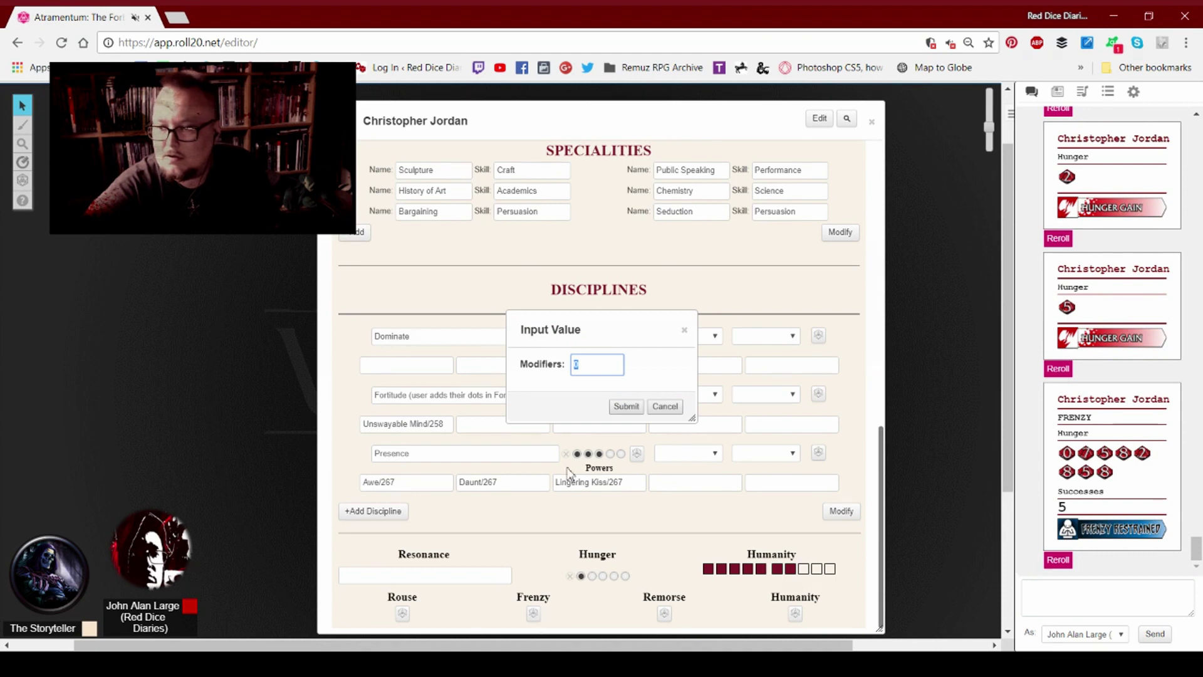
click(626, 407)
click(626, 407)
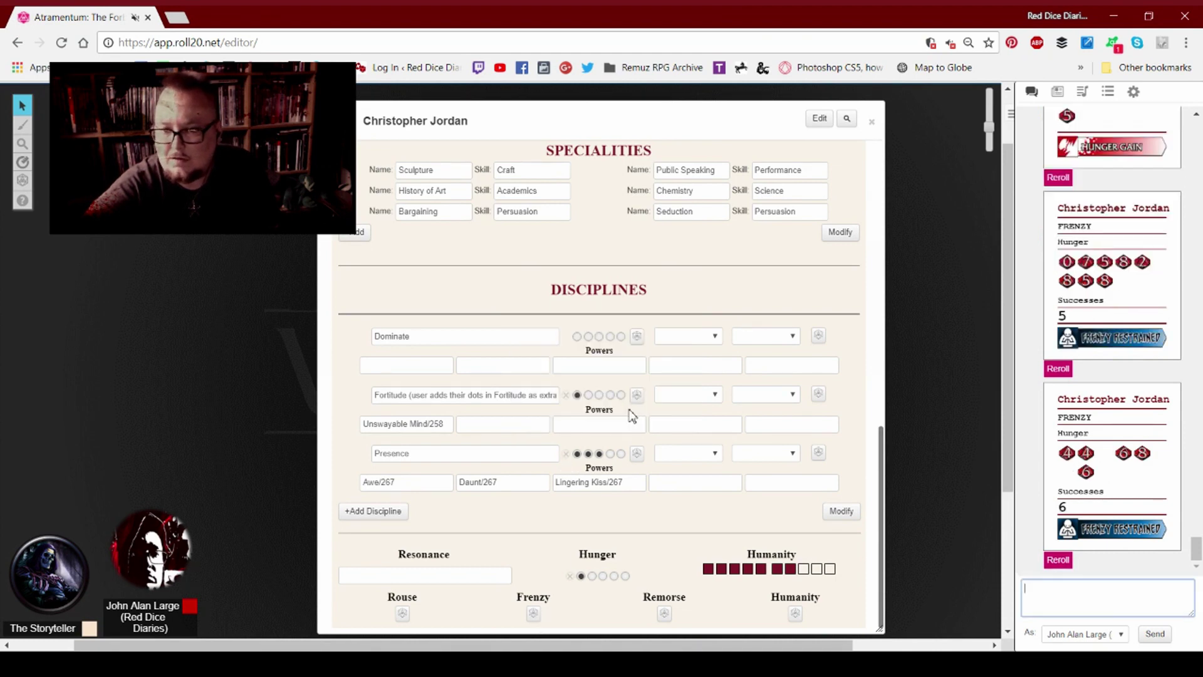
Step: Roll Remorse and Humanity checks, each with a modifier of 0
click(665, 613)
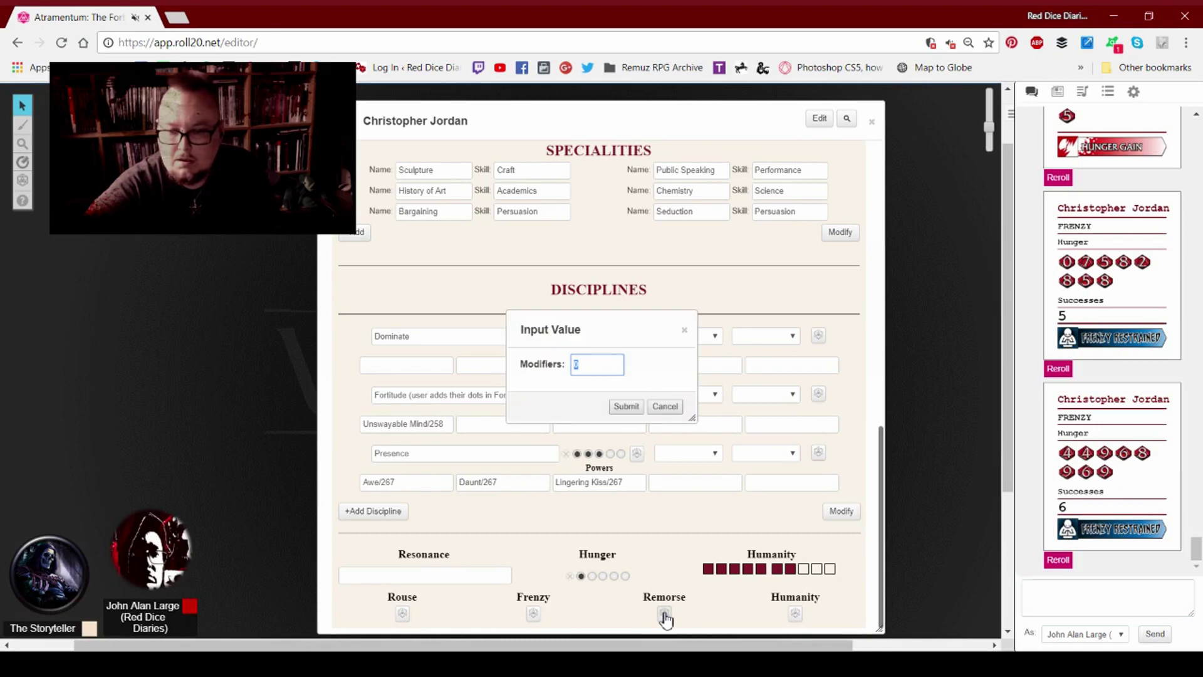
click(627, 407)
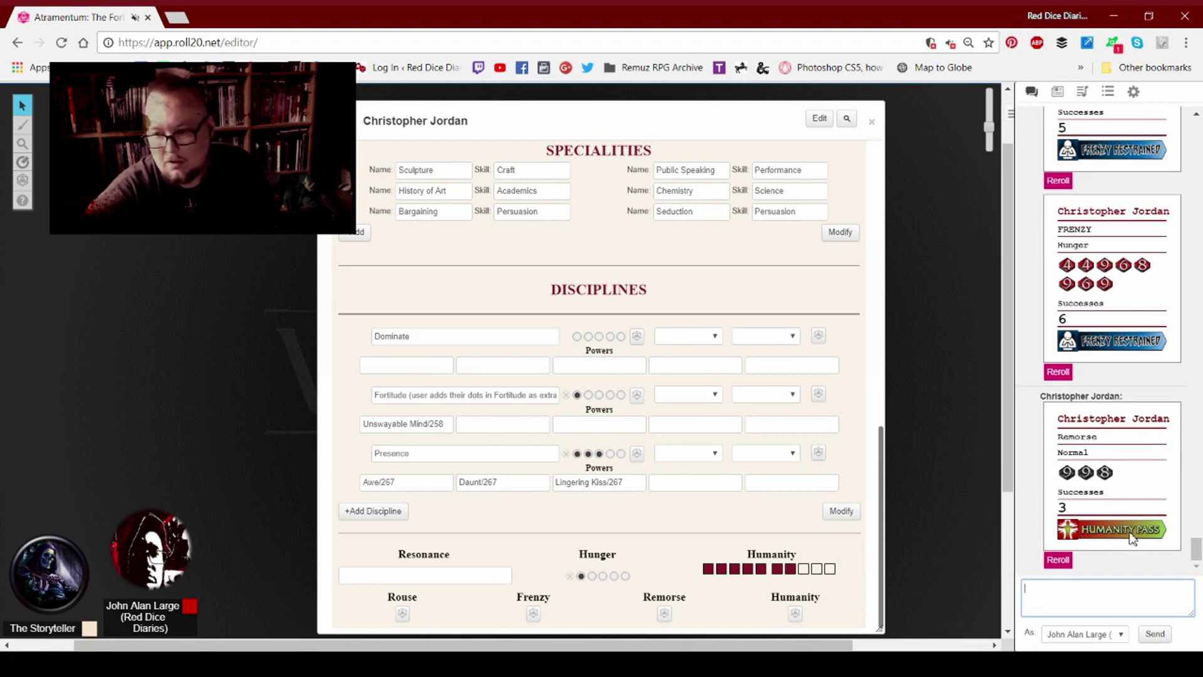
click(795, 613)
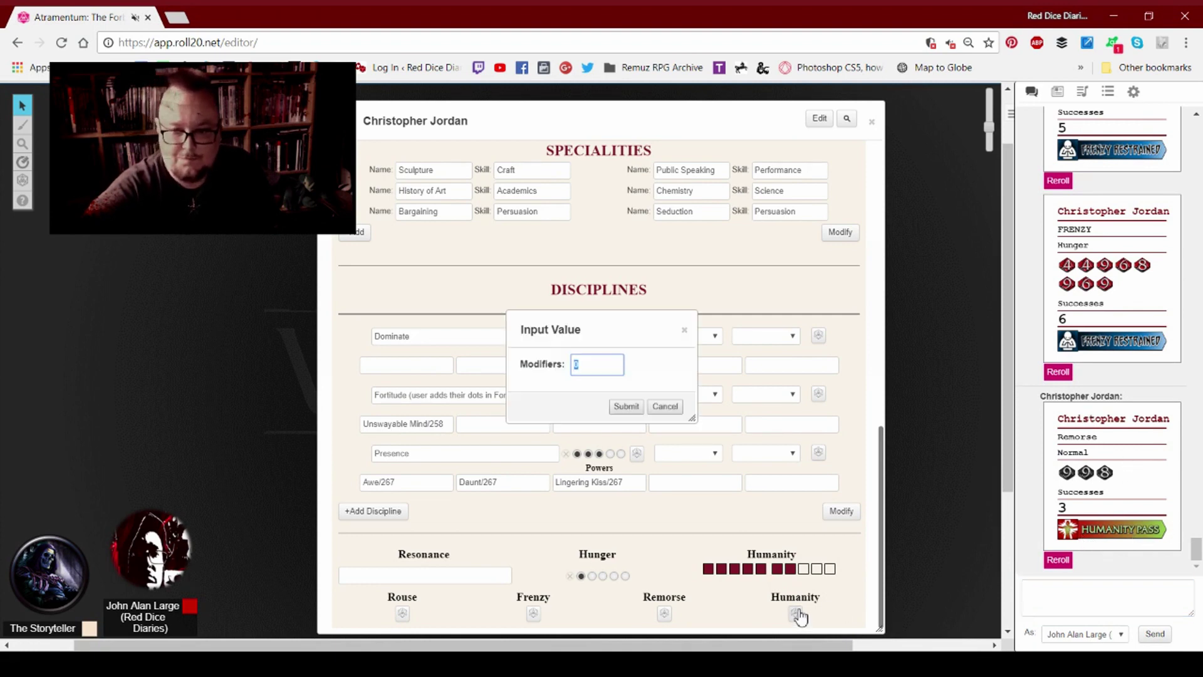
click(626, 406)
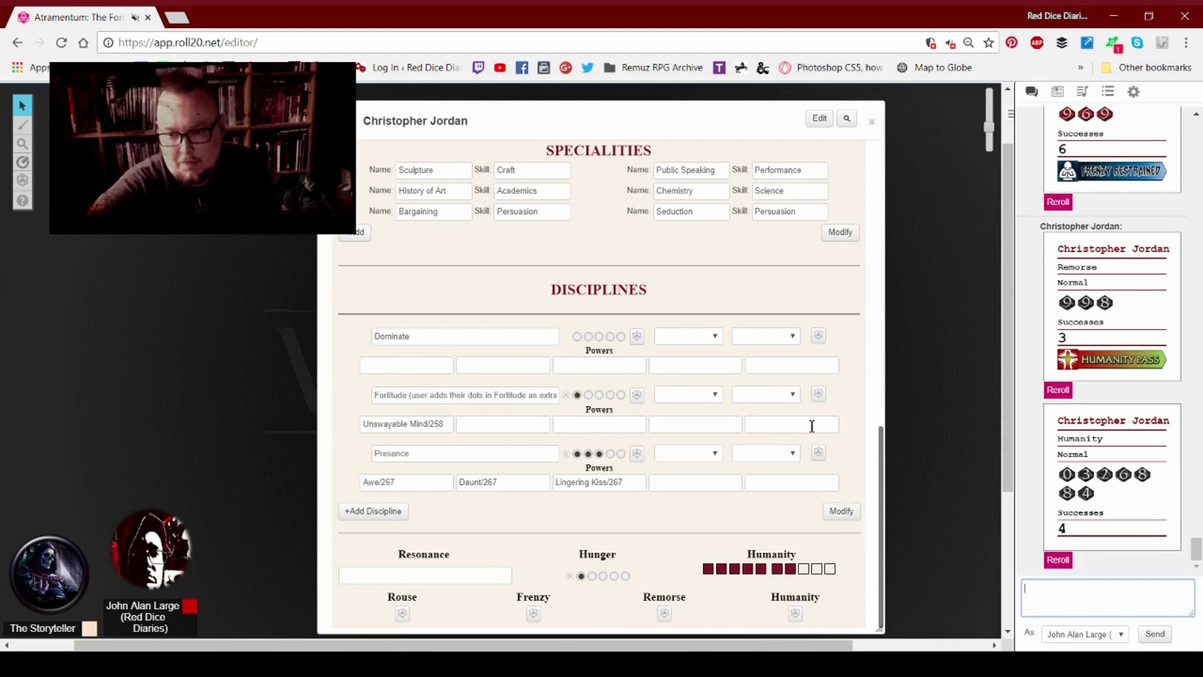
Step: Show the Chronicle page and examine the Clan Bane text and the Touchstones & Convictions list
scroll(811, 426, up, 15)
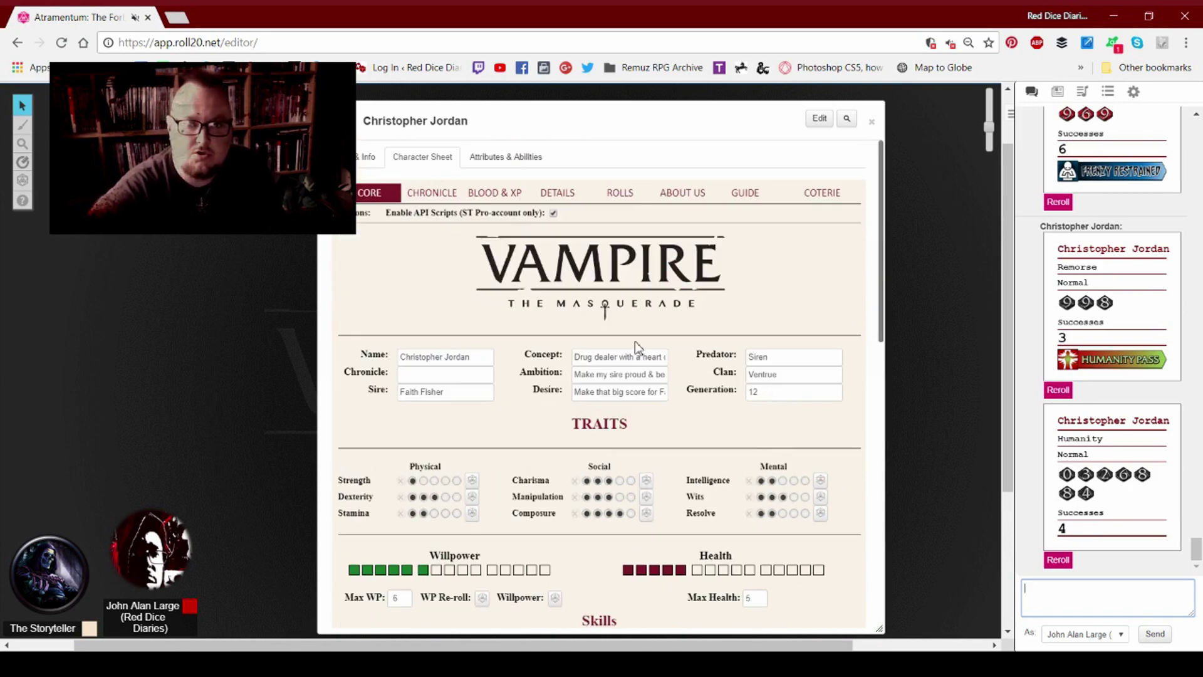
click(446, 193)
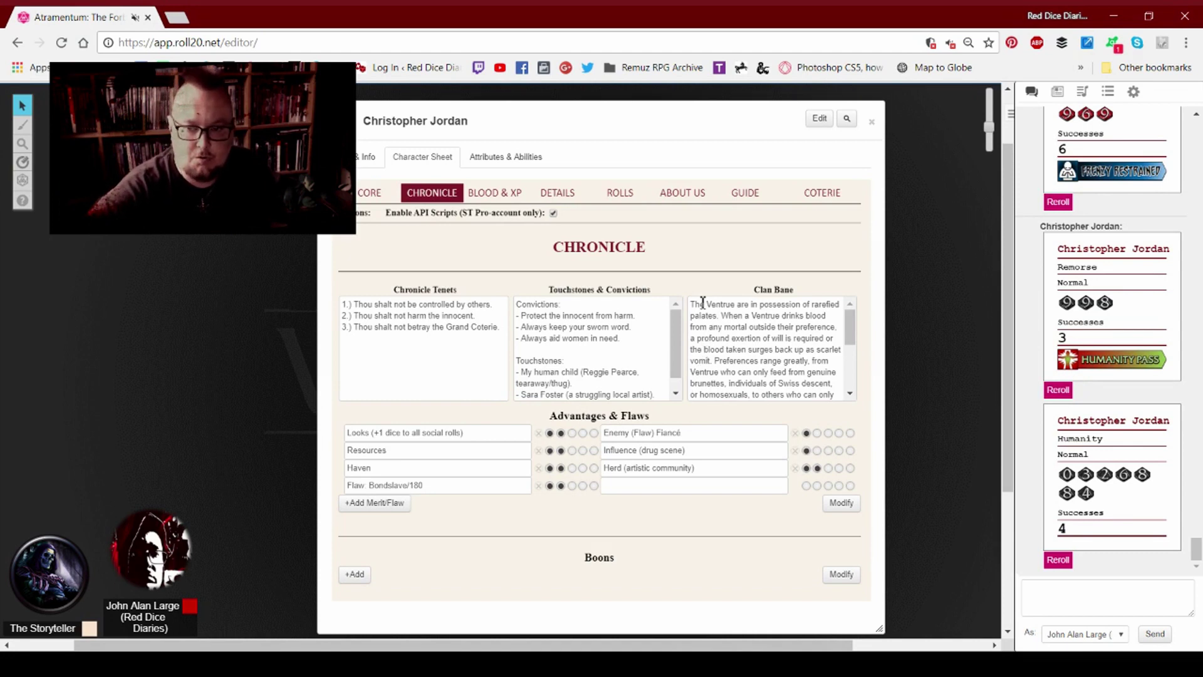
drag(693, 303, 804, 372)
click(772, 349)
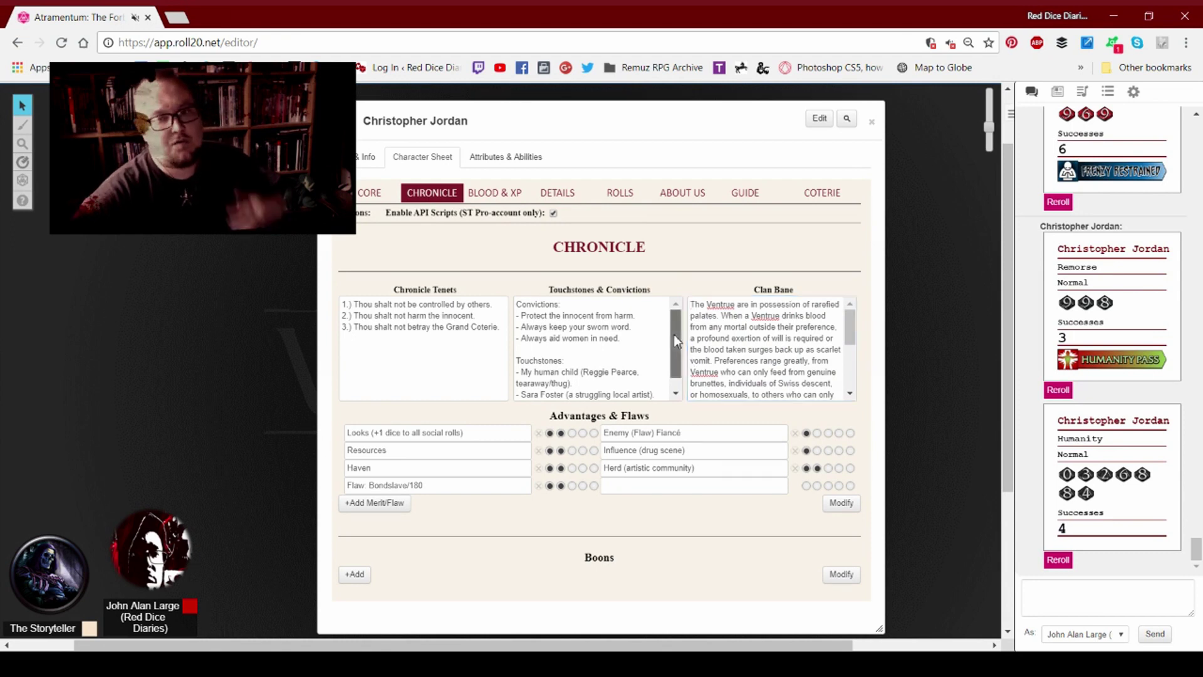
scroll(675, 333, down, 1)
scroll(677, 363, up, 1)
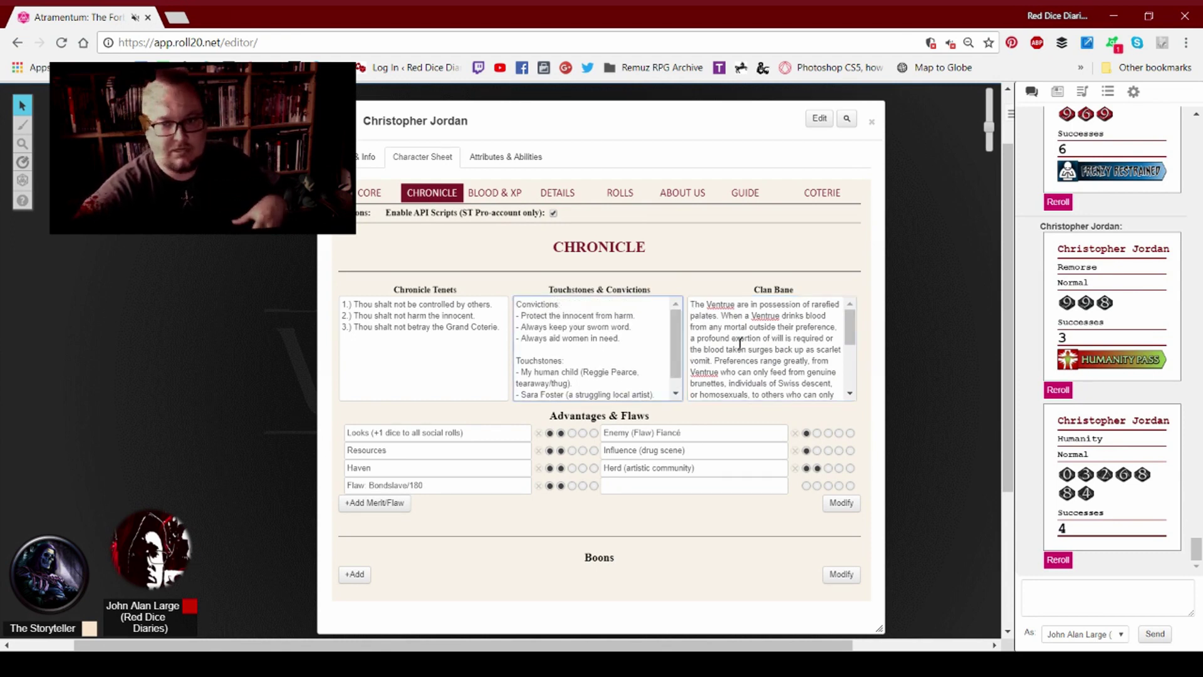
scroll(568, 376, down, 1)
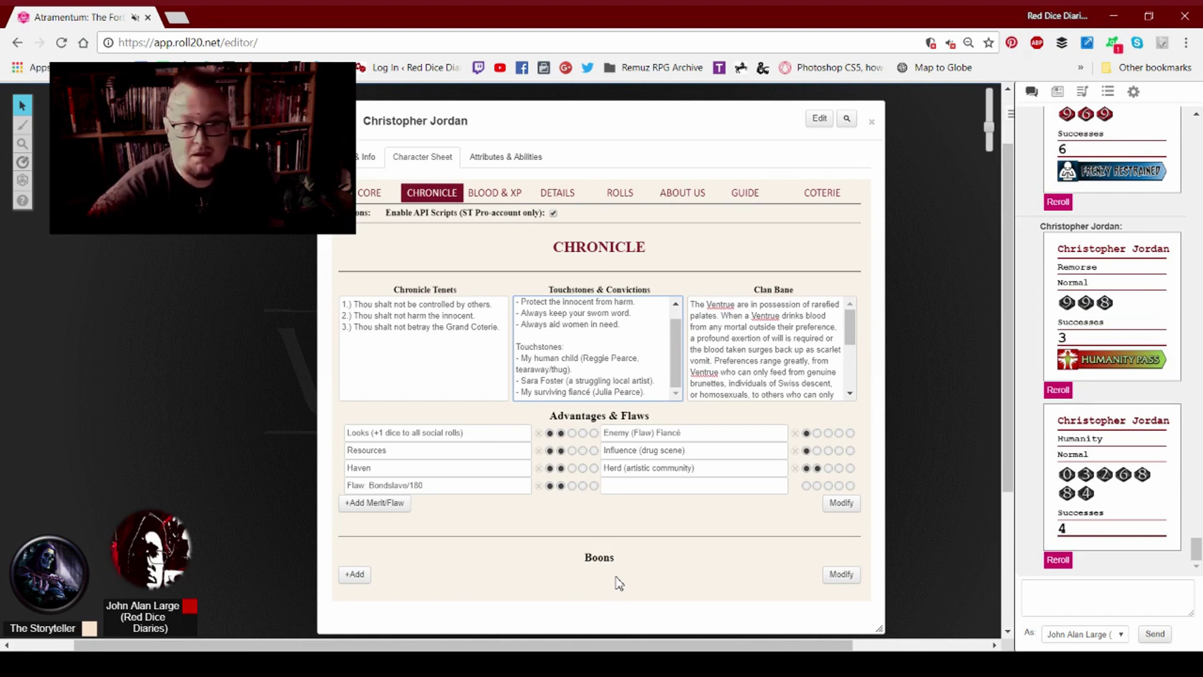
Step: Show the Blood & XP page and examine its Predator roll options and the blood potency fields from Blood Surge to Bane Severity
click(506, 196)
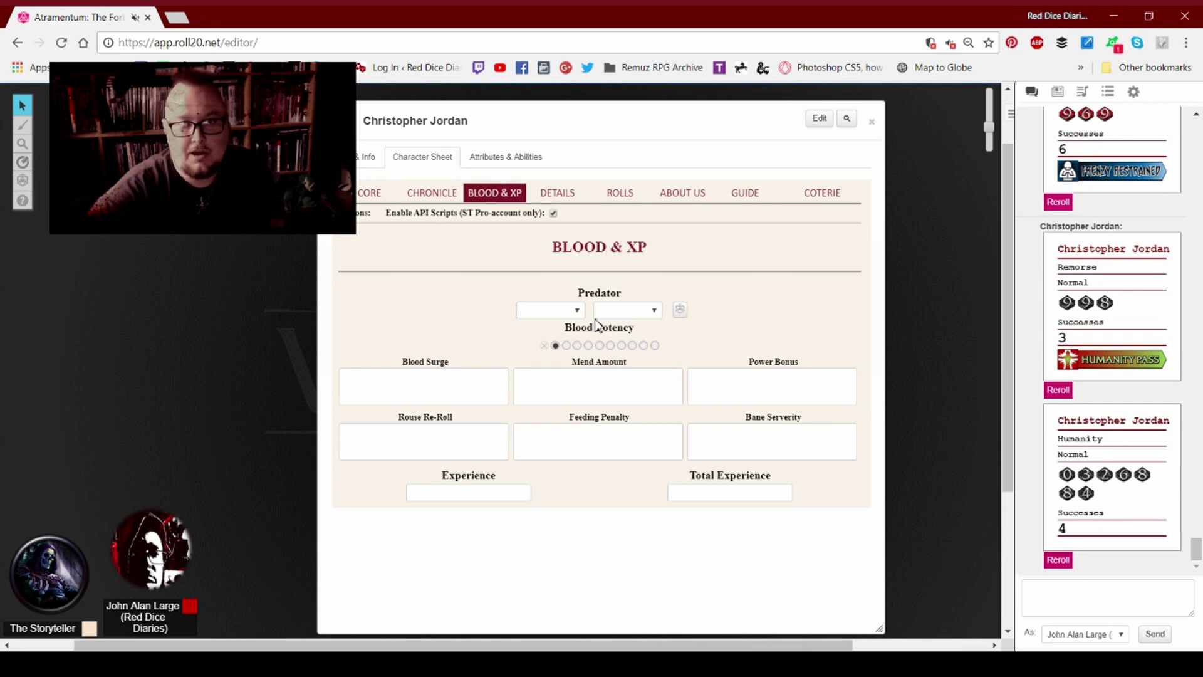
click(580, 312)
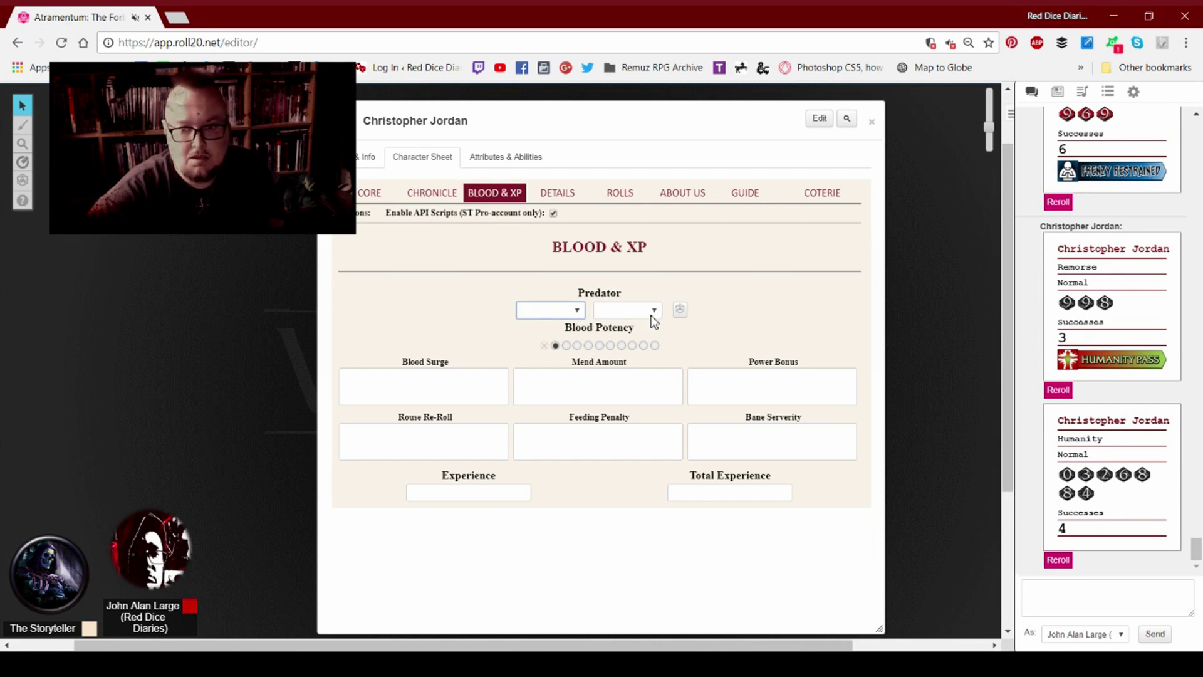
click(428, 380)
click(619, 388)
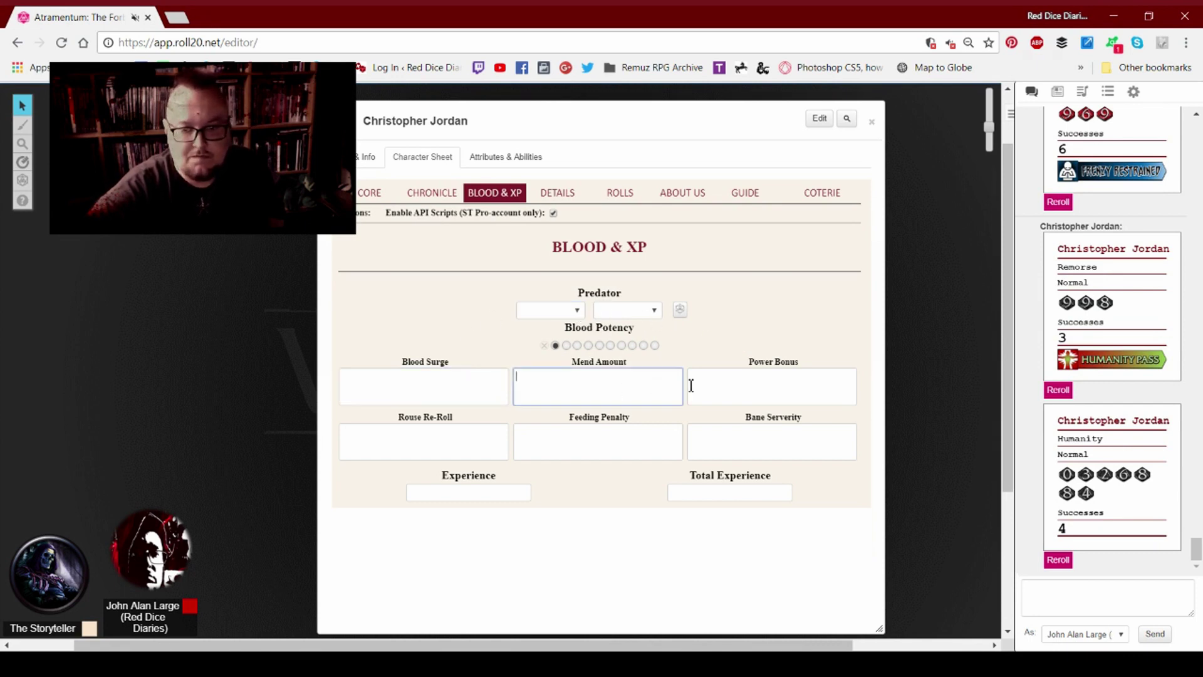
click(763, 383)
click(449, 441)
click(658, 442)
click(759, 440)
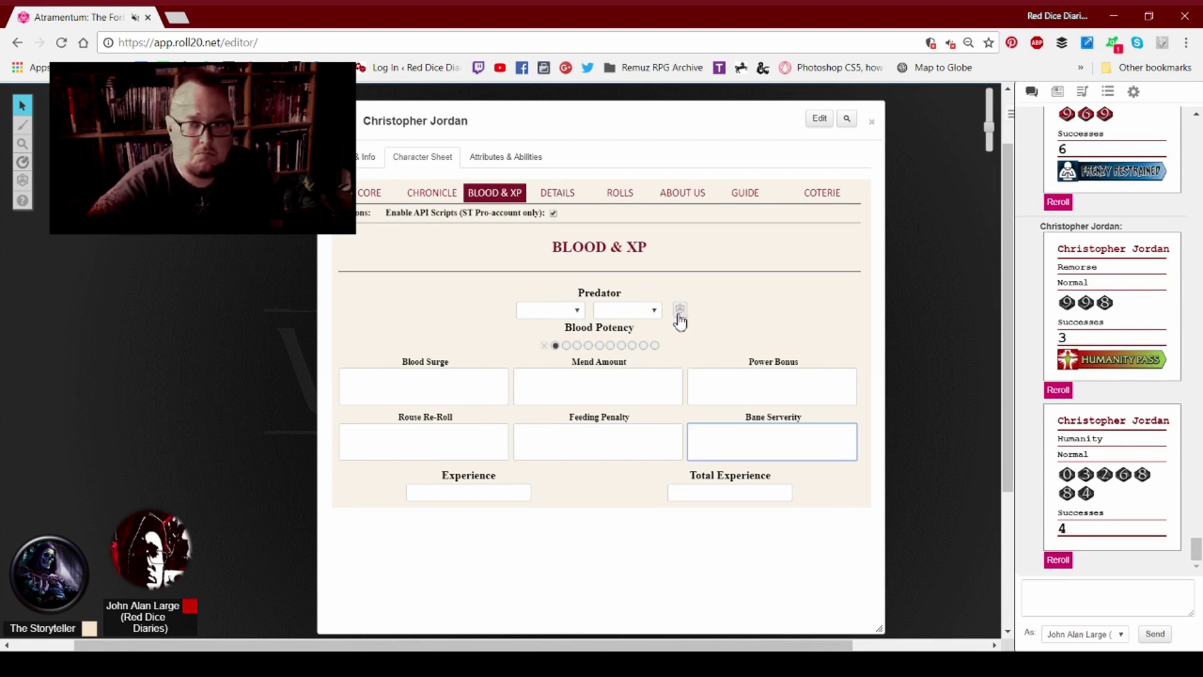
click(577, 313)
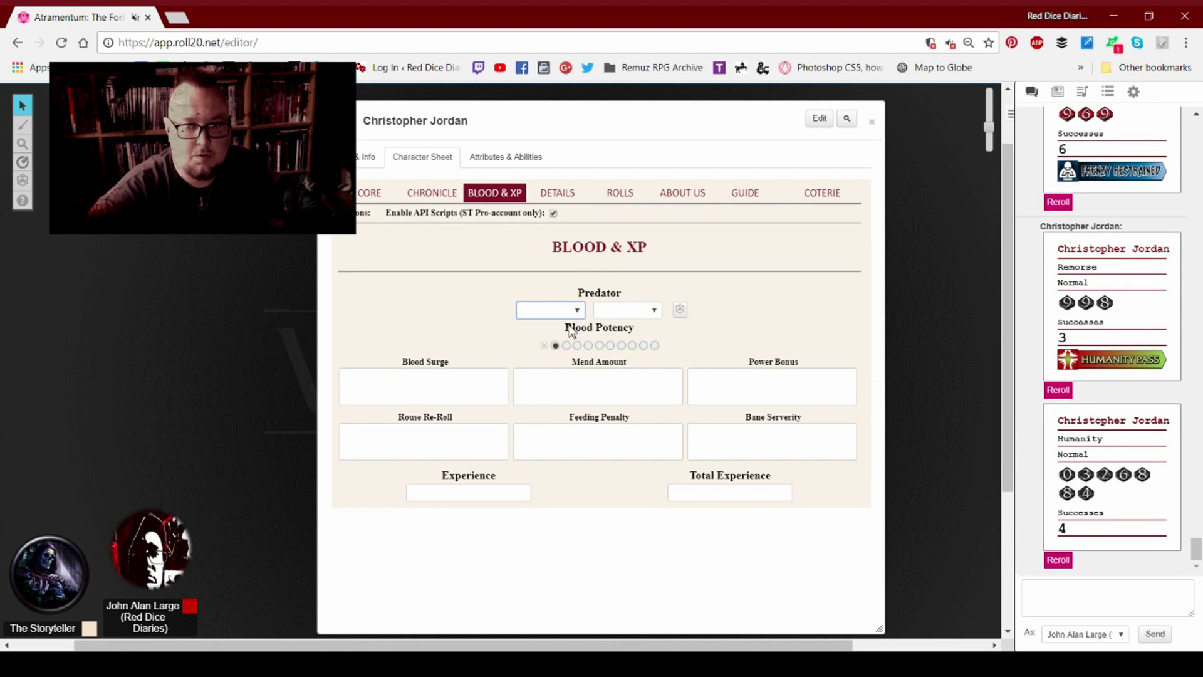
click(652, 312)
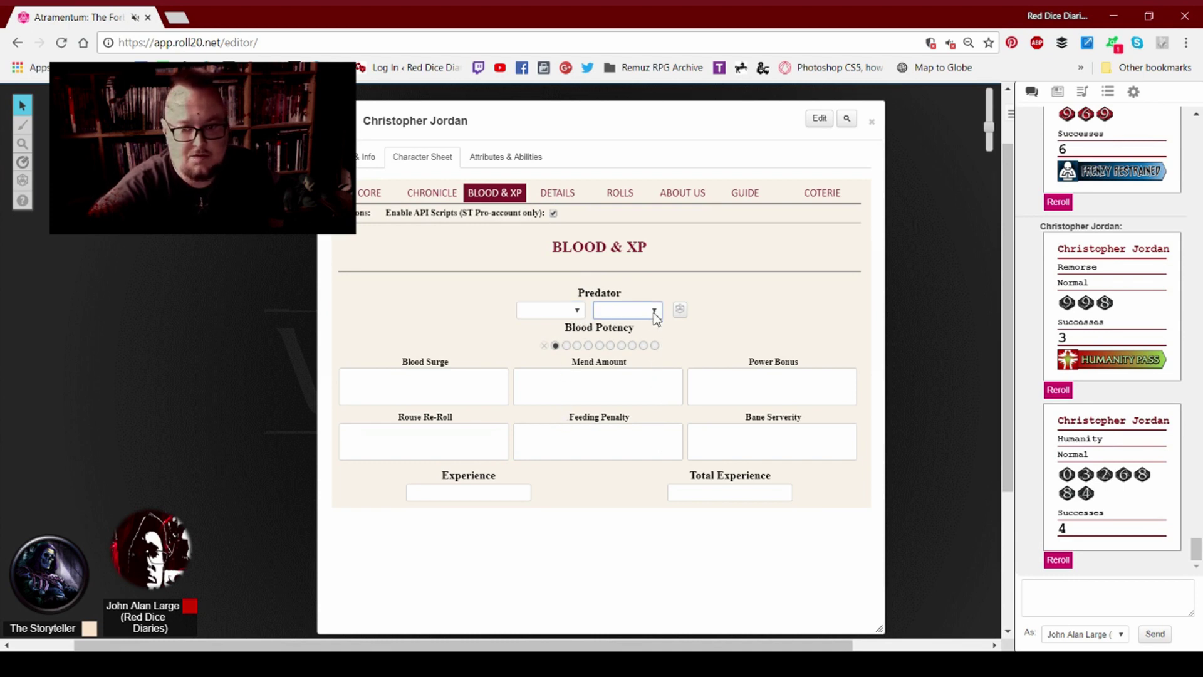
click(776, 313)
Step: Show the Details page and examine its character details, notes and equipment sections
click(562, 195)
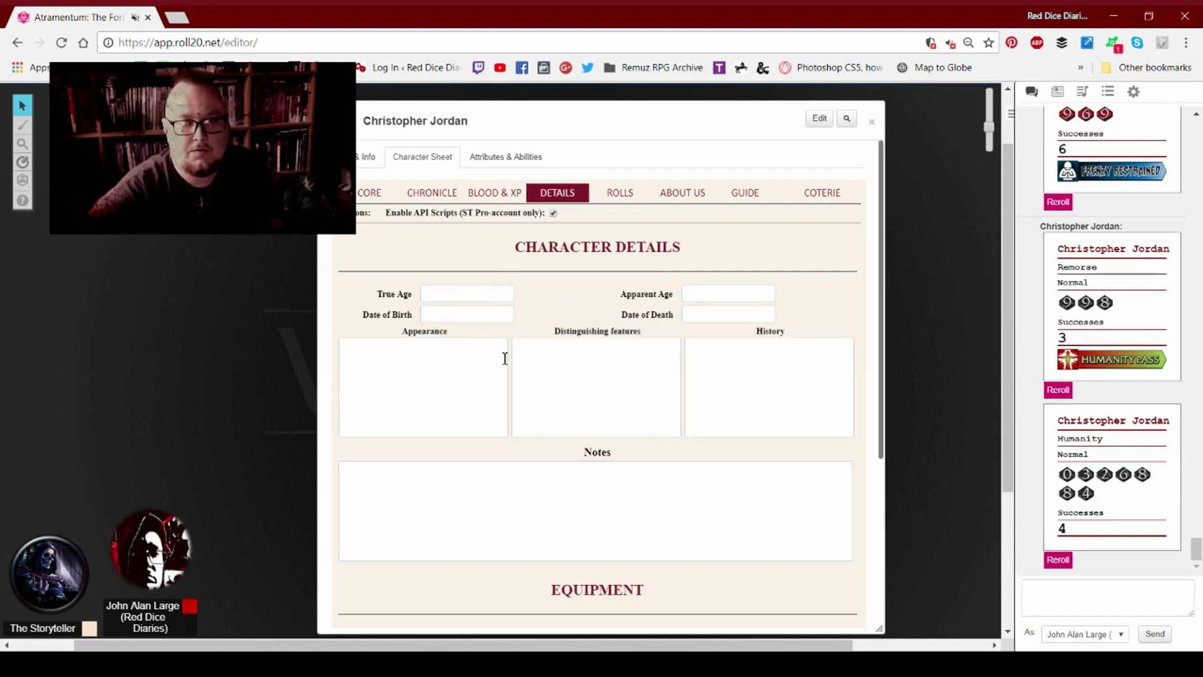
scroll(503, 359, down, 4)
scroll(506, 363, up, 5)
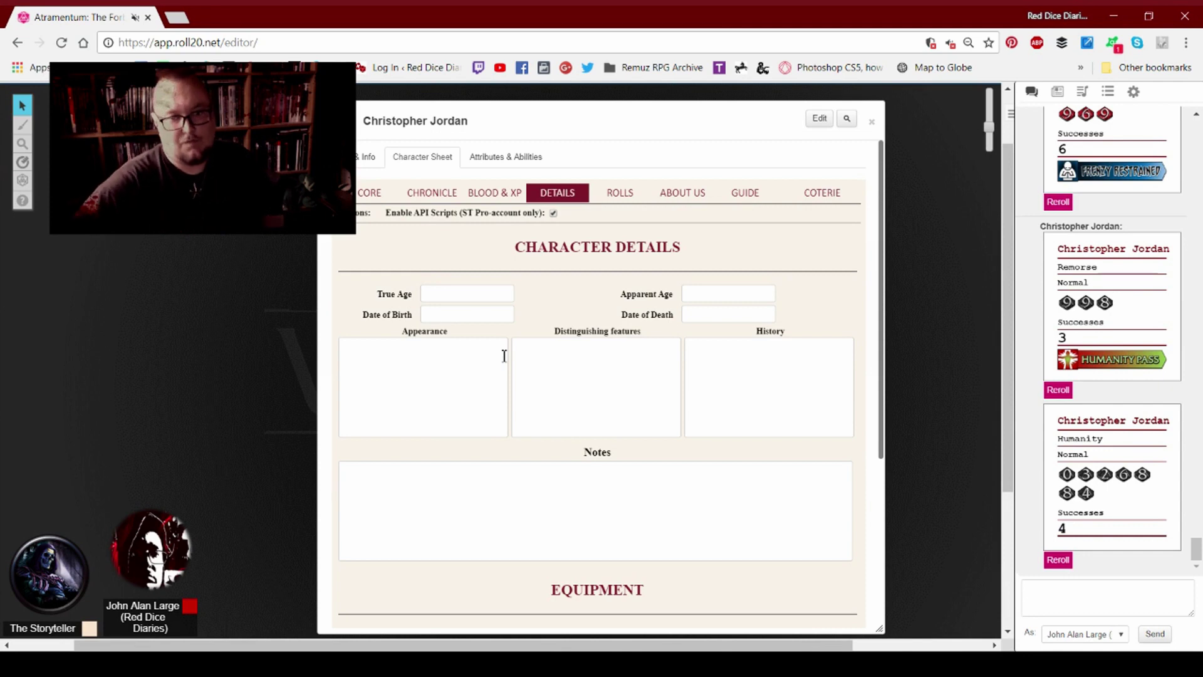
scroll(503, 334, down, 4)
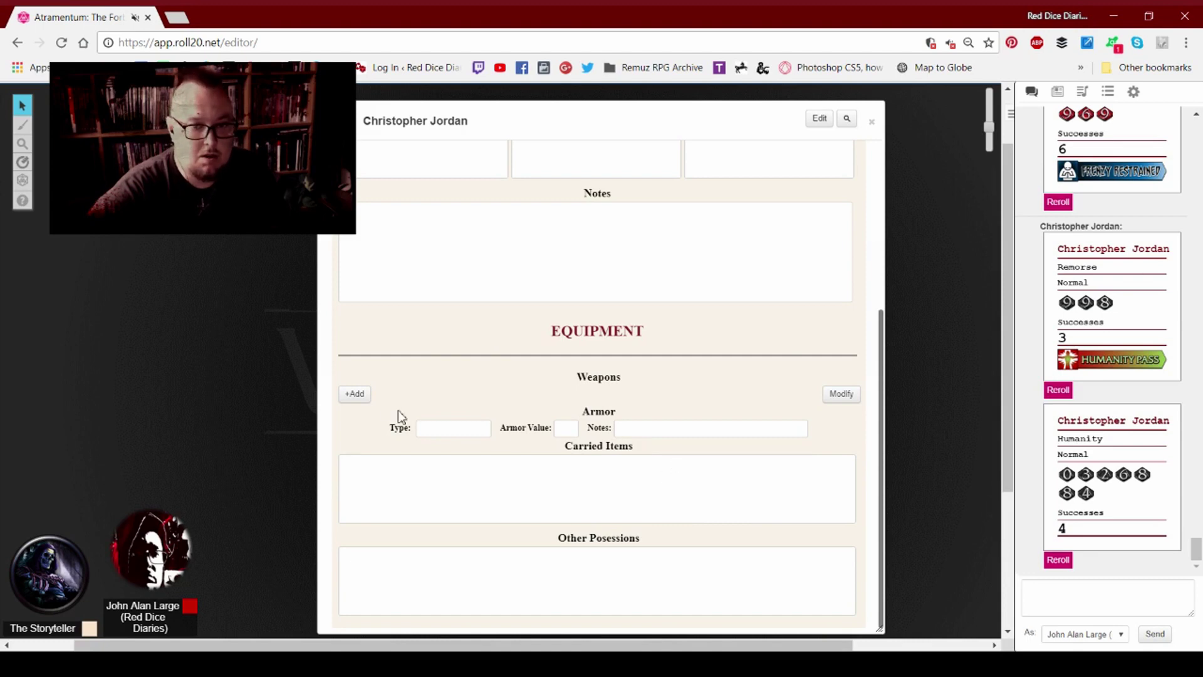
Step: Add a blank row to the Weapons list in the Equipment section and show the Rolls page
click(354, 395)
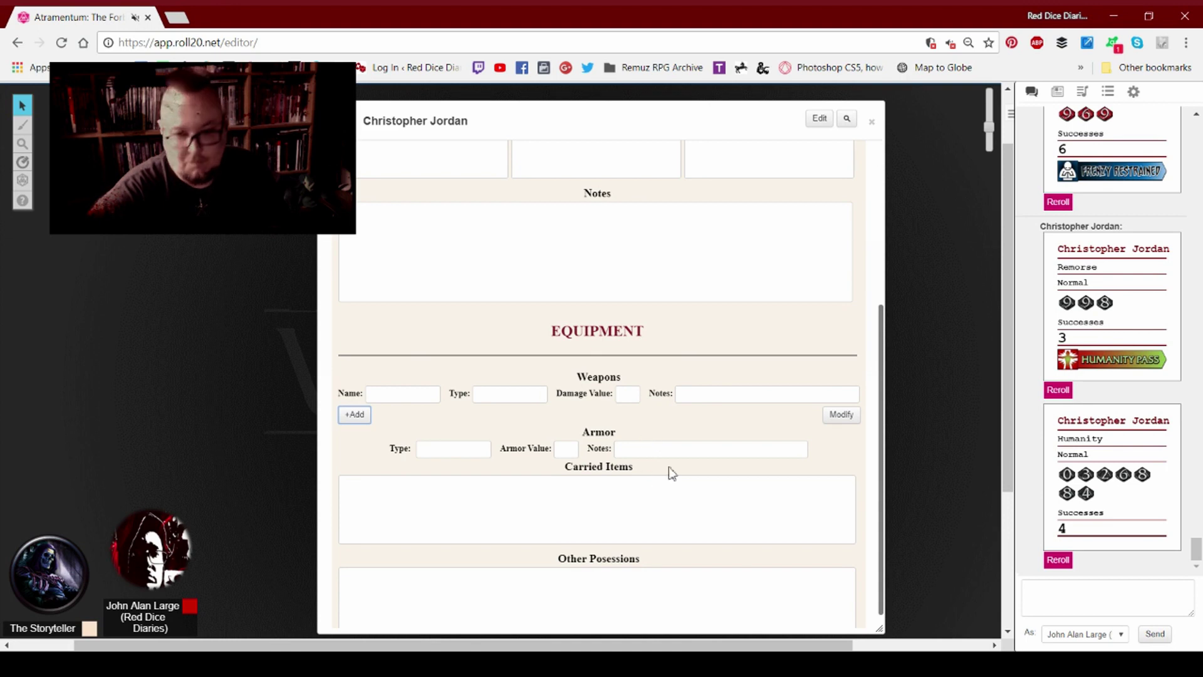
scroll(721, 420, up, 4)
click(620, 199)
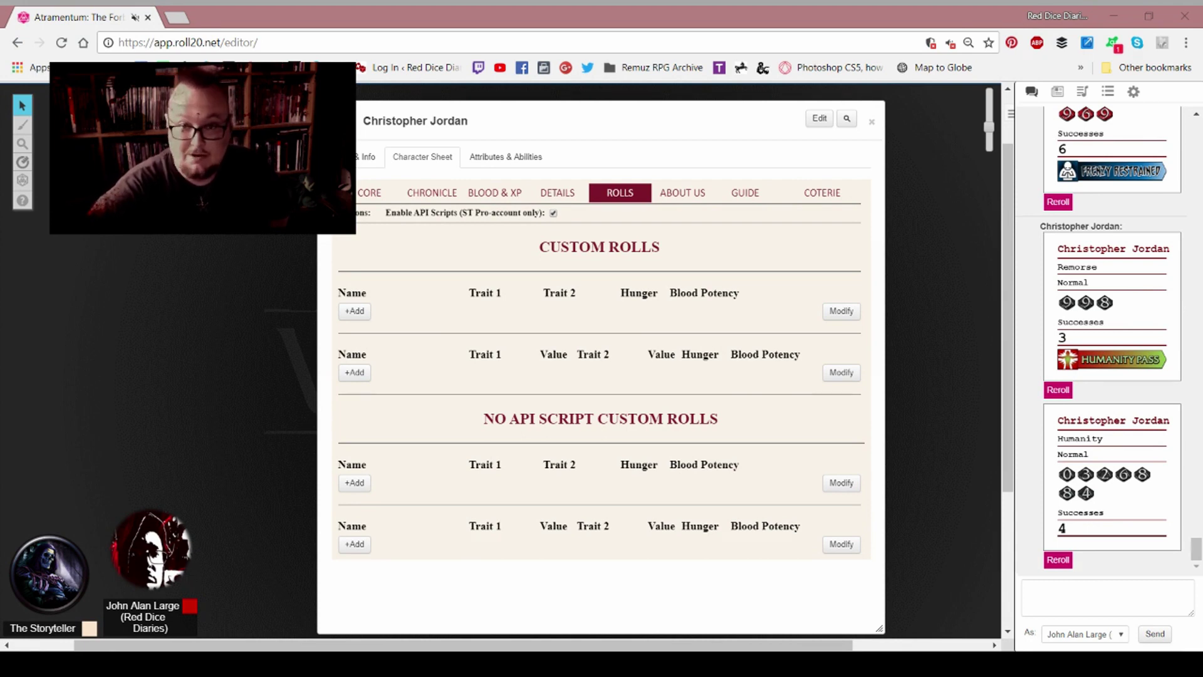
Step: Show the Guide page and examine the user guide from Setting up and Inline rolls through API rolls, Notes and Custom Roll
click(749, 196)
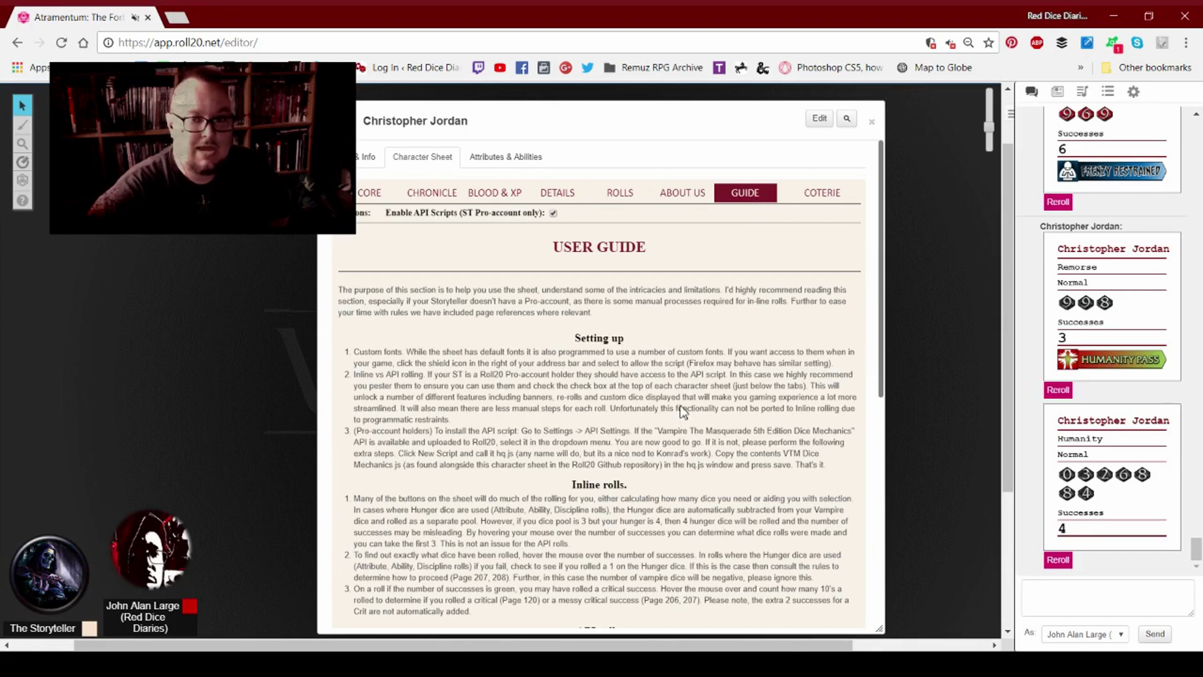
scroll(659, 425, down, 5)
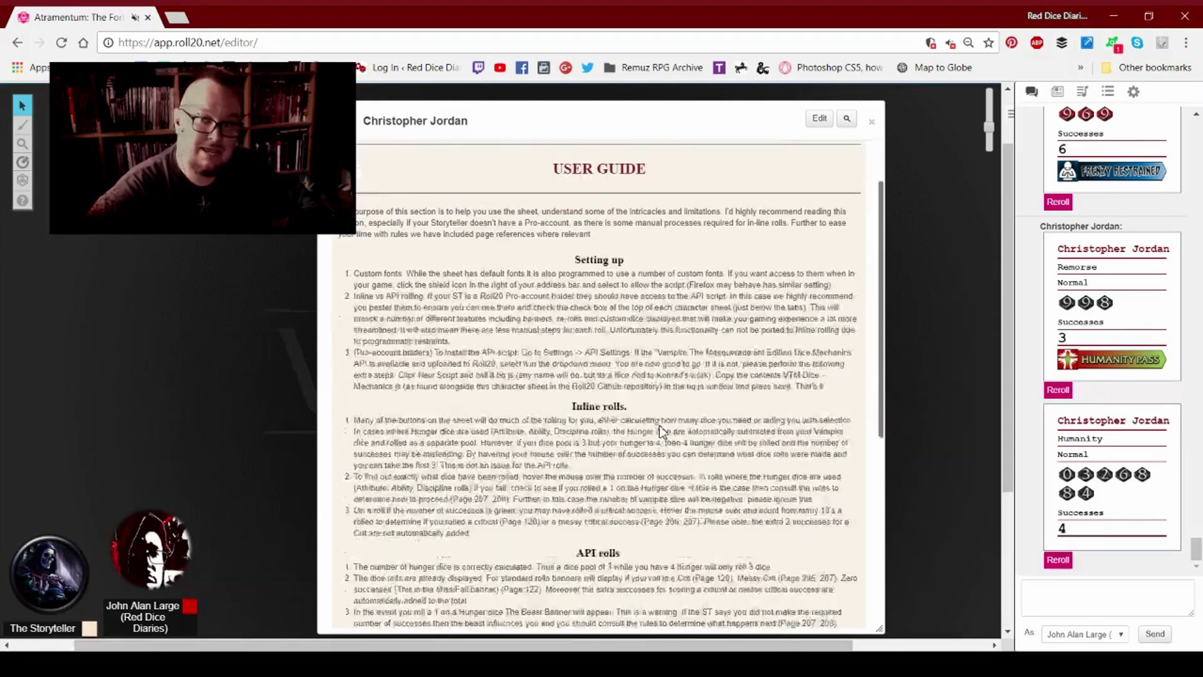
scroll(661, 431, down, 2)
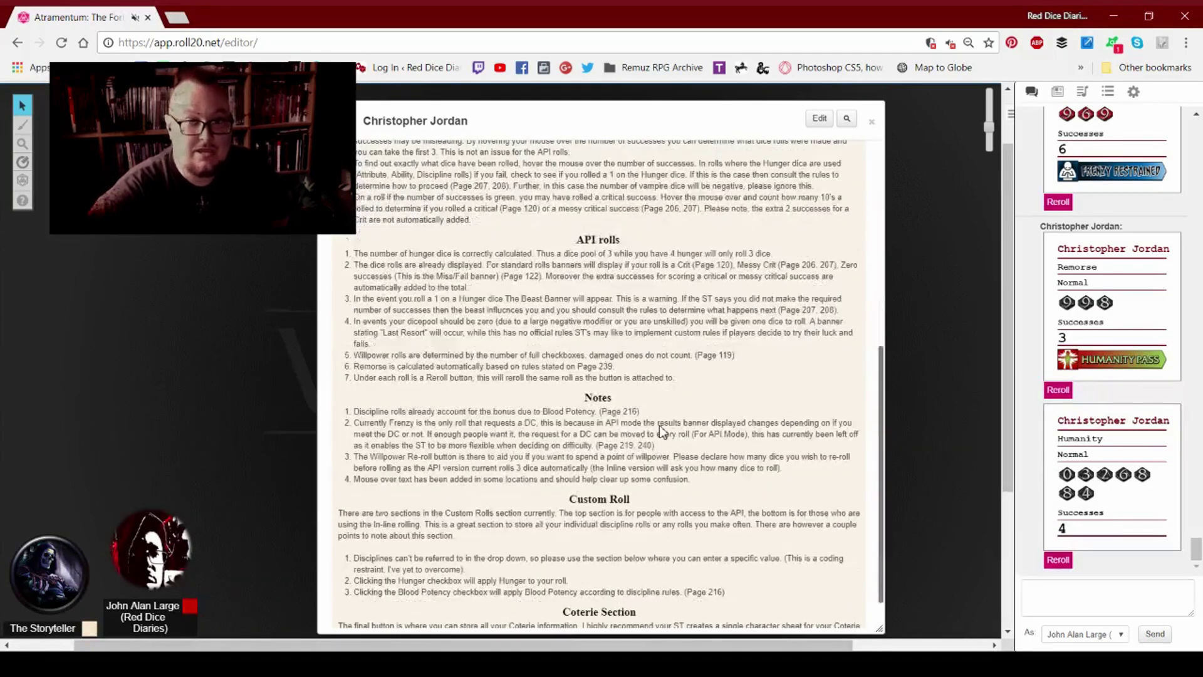
scroll(662, 431, up, 8)
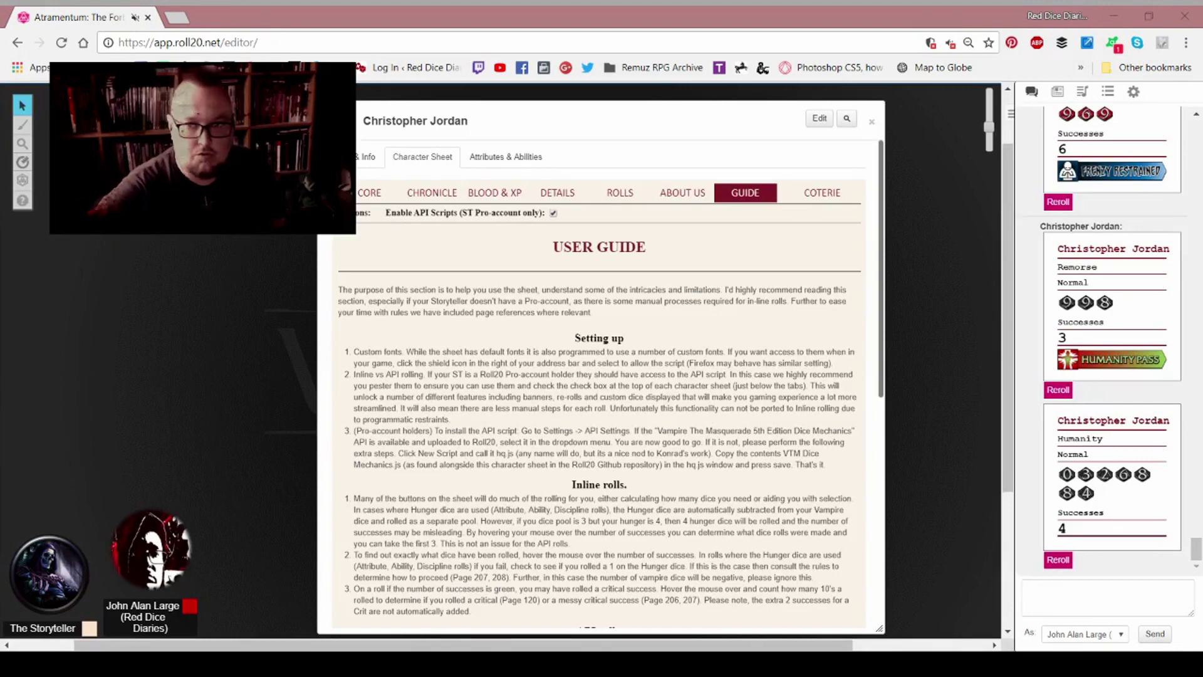
Step: Switch to the coterie sheet and examine its Coterie page from the name, type and goal fields to the Overview
click(834, 201)
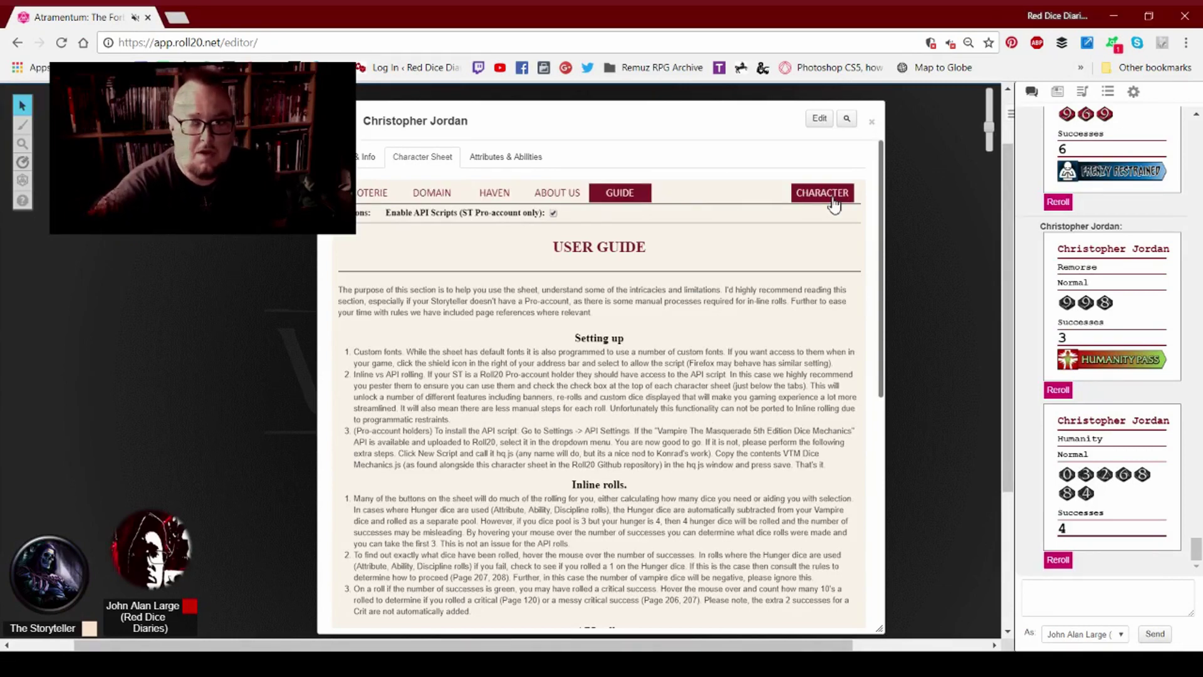
click(370, 193)
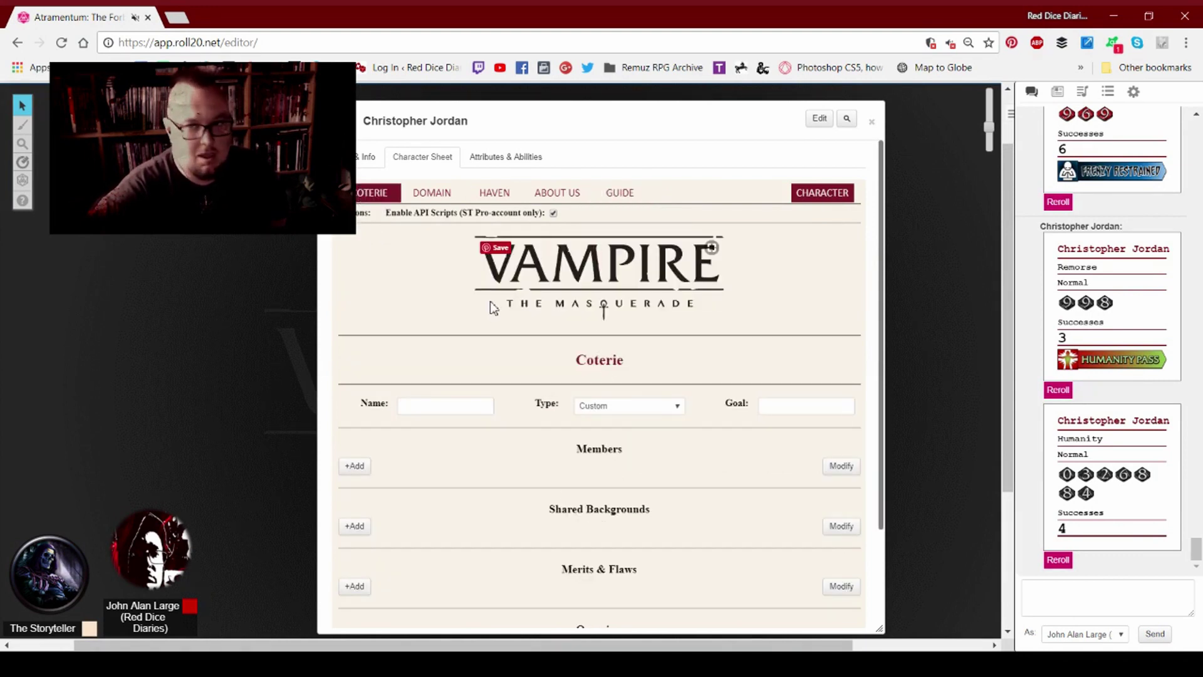
scroll(494, 308, down, 2)
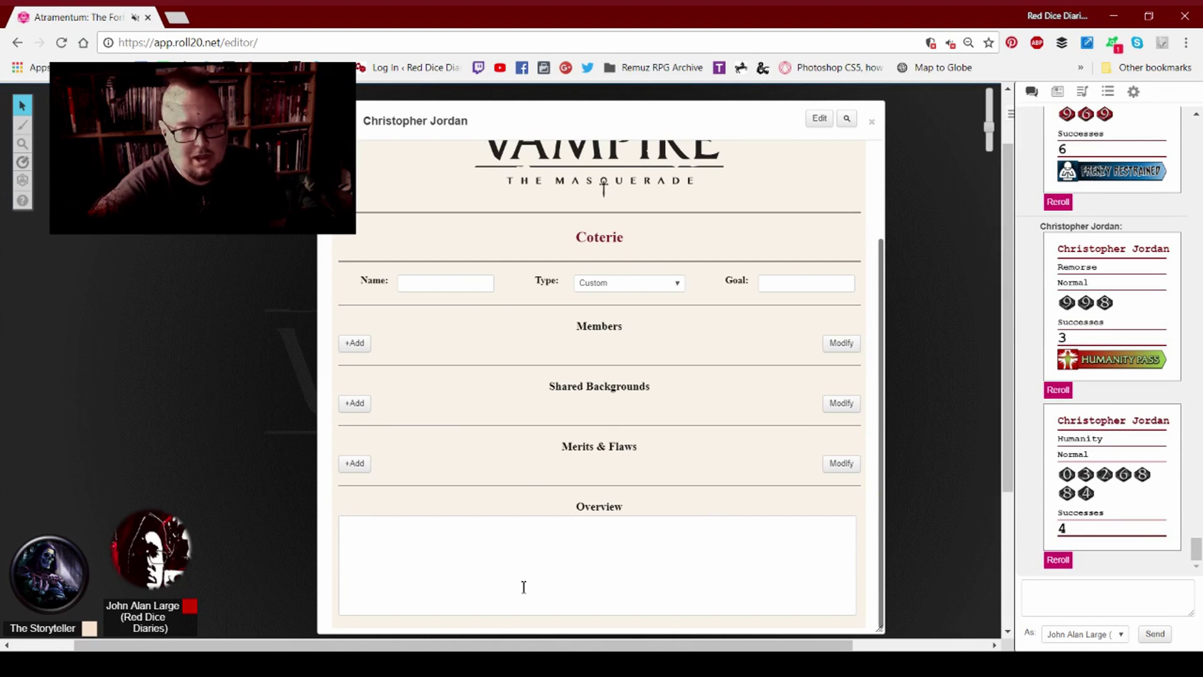
Step: Show the coterie sheet's Domain, Haven, About Us and Guide pages in turn
scroll(524, 586, up, 2)
click(432, 193)
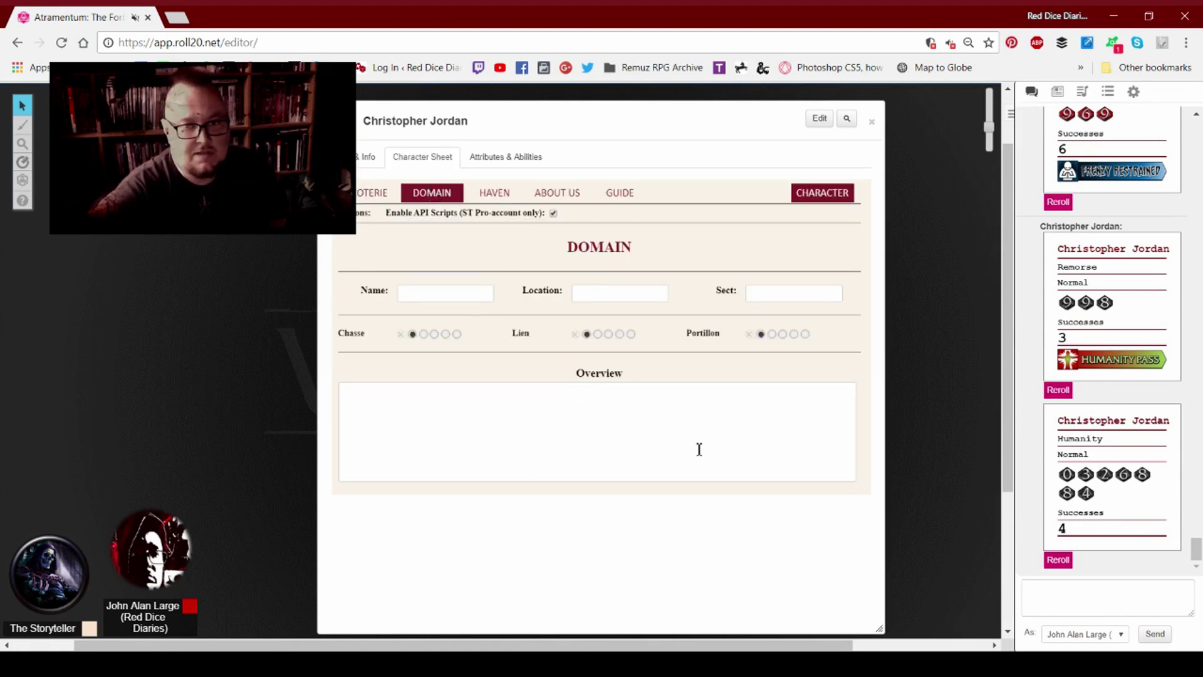
click(485, 196)
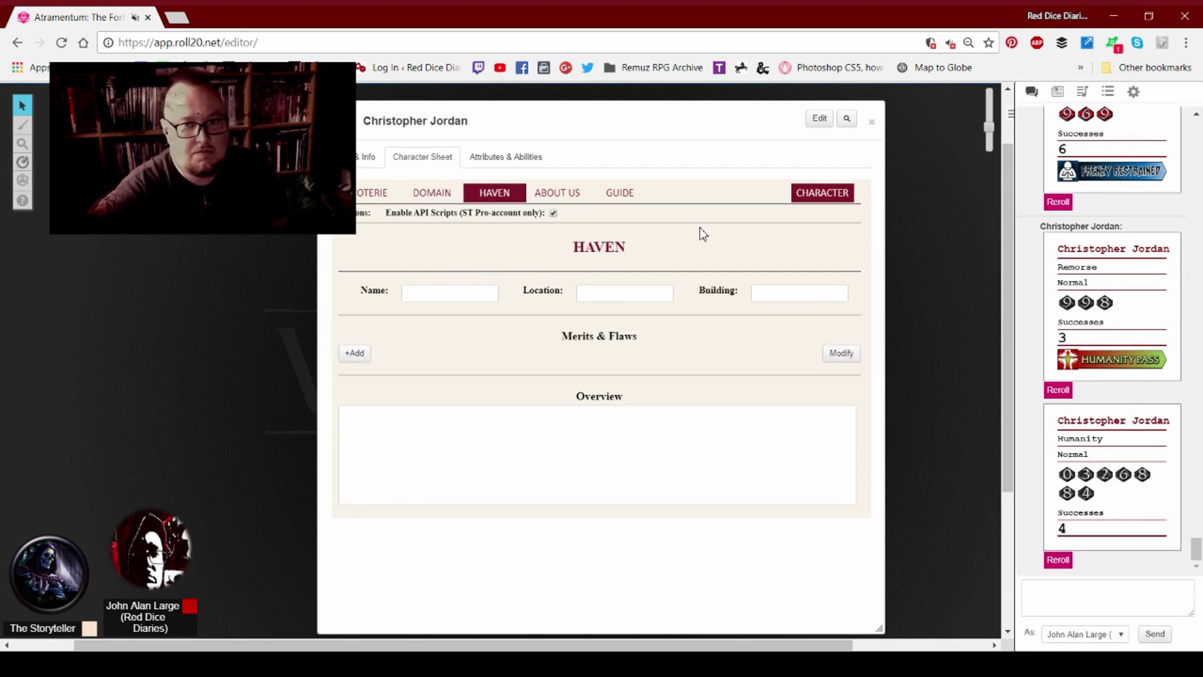
click(566, 199)
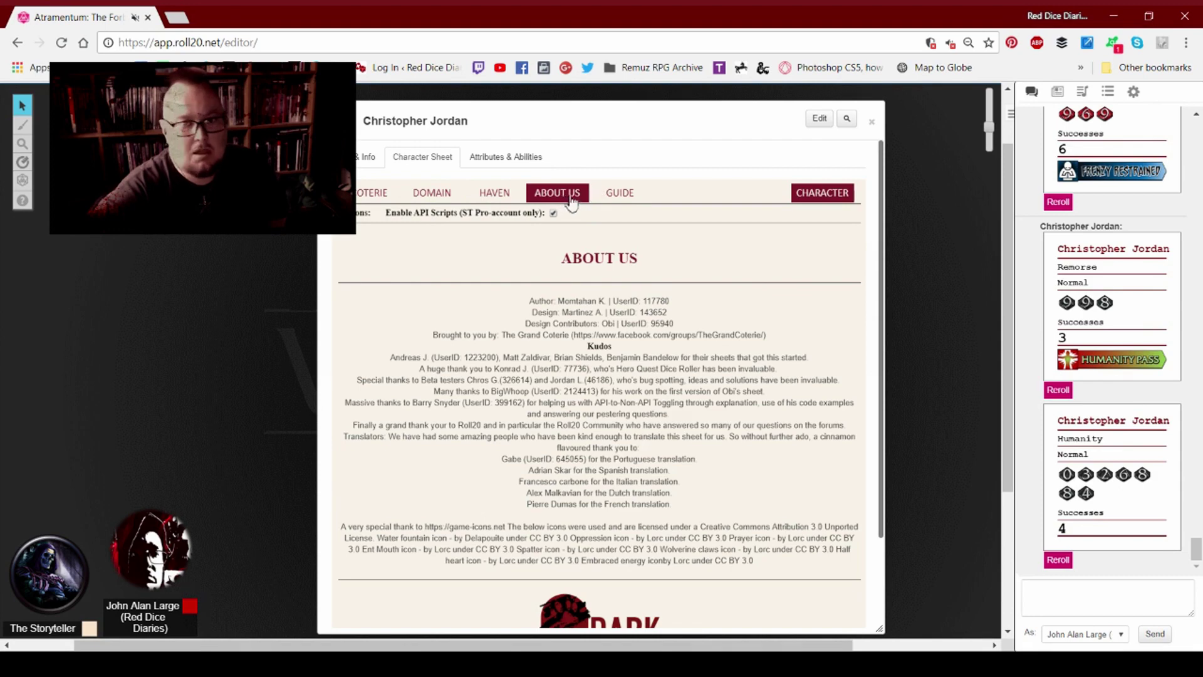
click(619, 196)
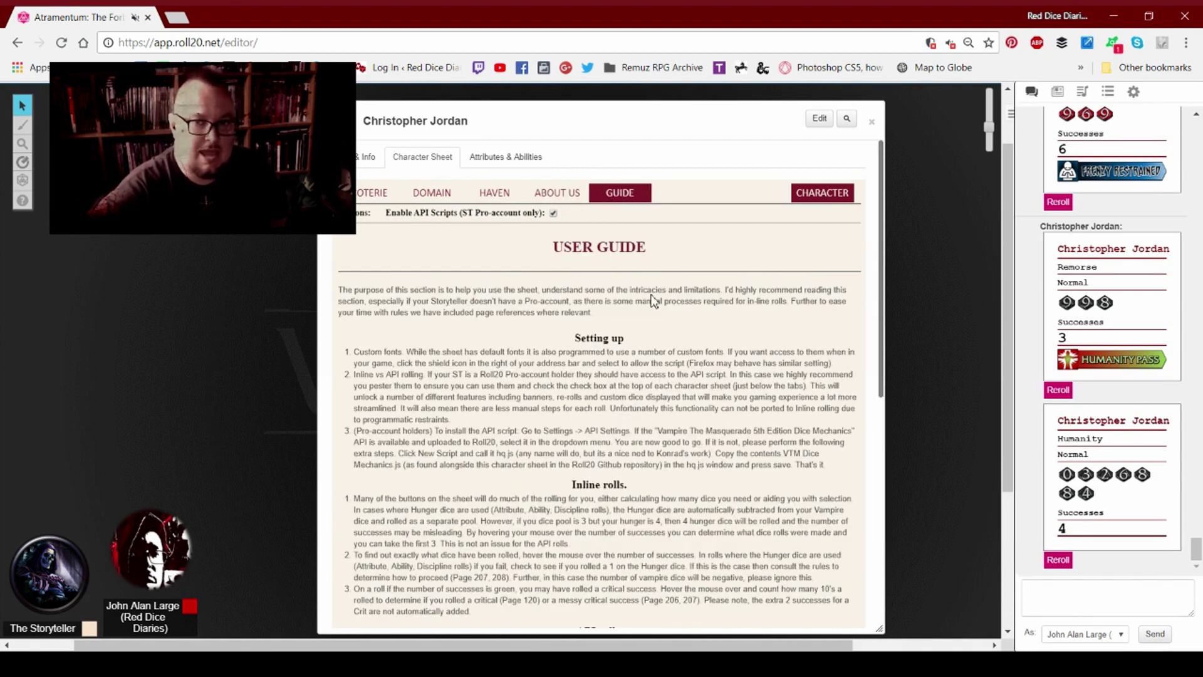
Step: Return to the character sheet and show its Core page, followed by the About Us credits
click(825, 197)
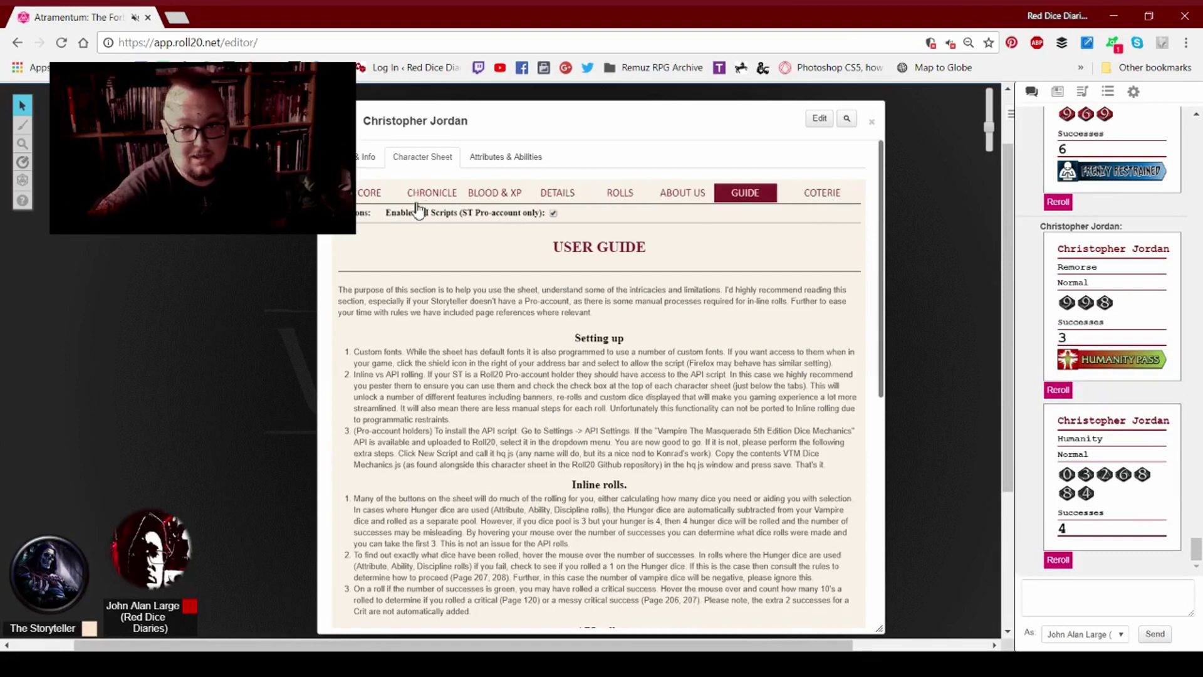
click(376, 194)
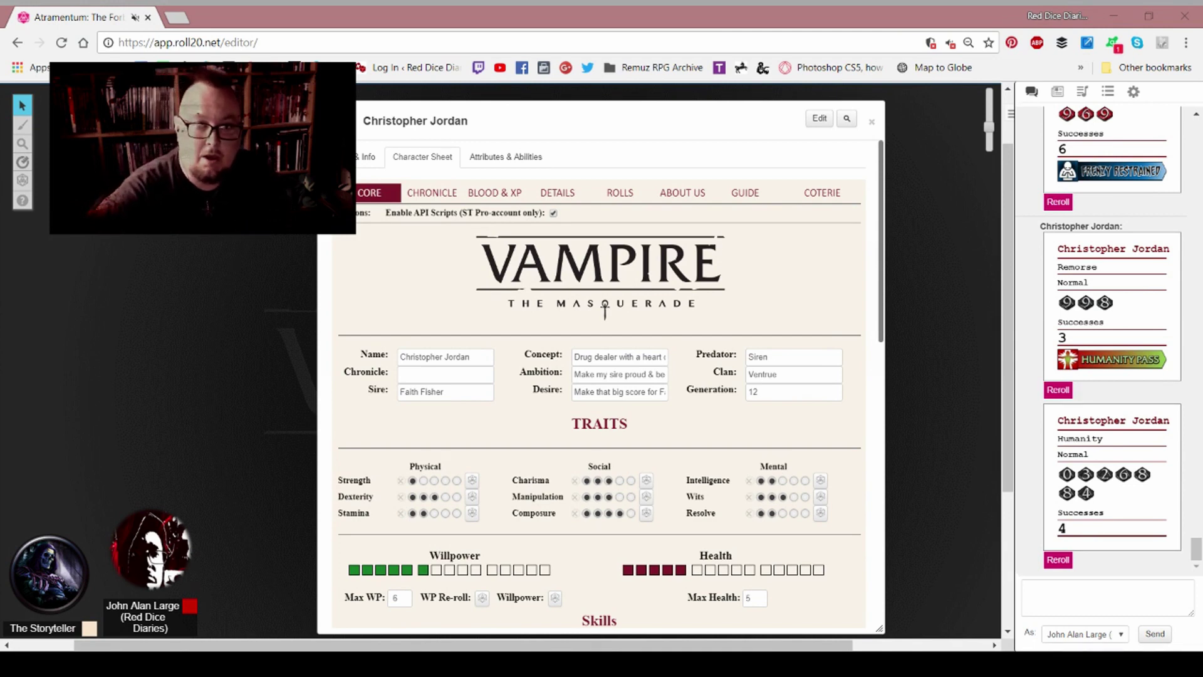
click(682, 193)
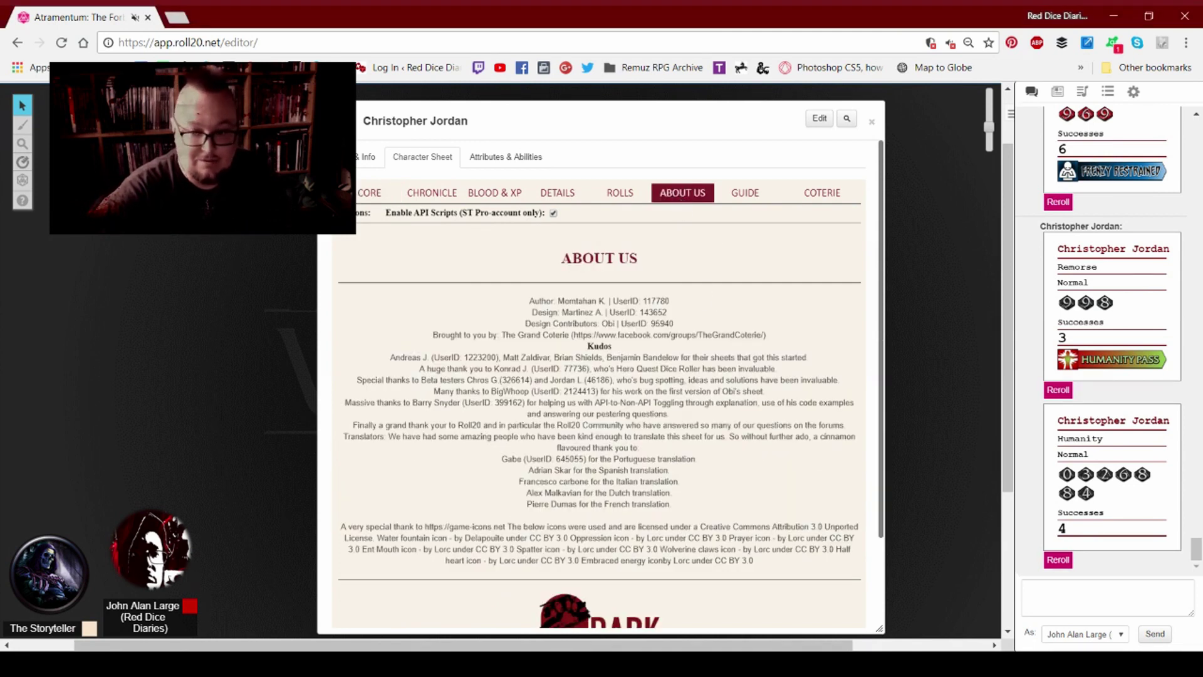